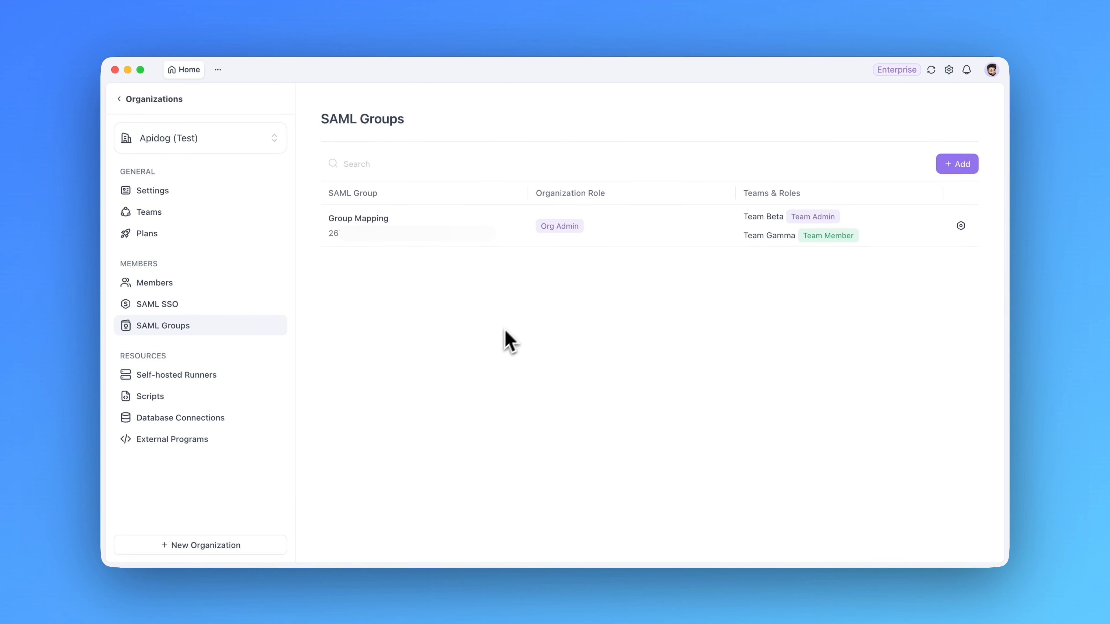
# - Review the Group Mapping entry's organization and team roles, and view the group's members in the Microsoft Entra admin center
pyautogui.moveTo(541, 227); pyautogui.dragTo(586, 229)
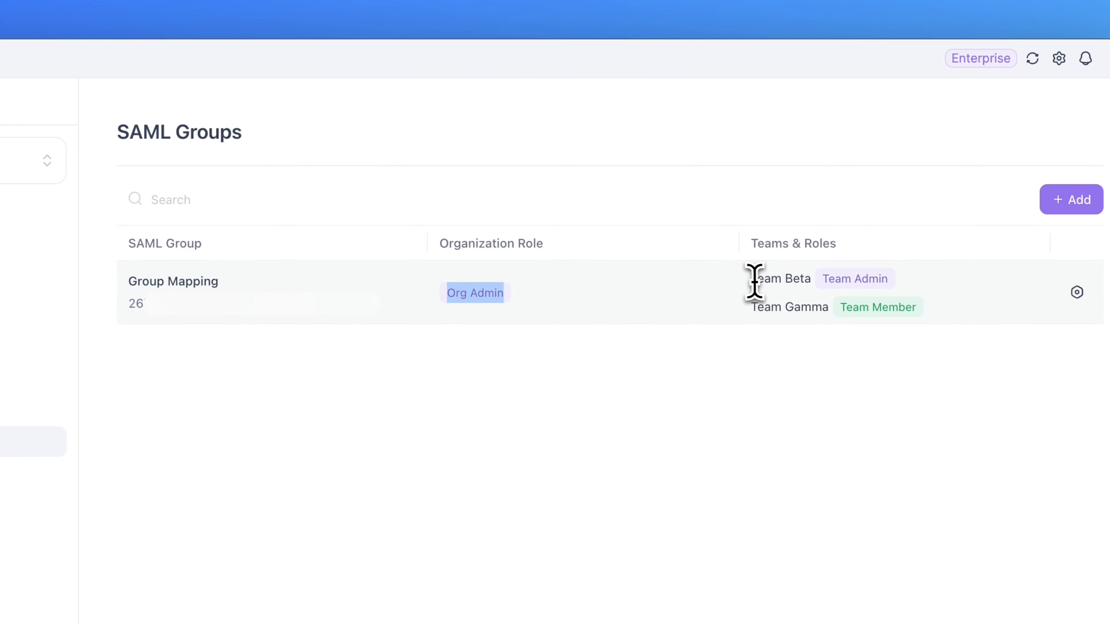
pyautogui.moveTo(877, 292); pyautogui.dragTo(1042, 304)
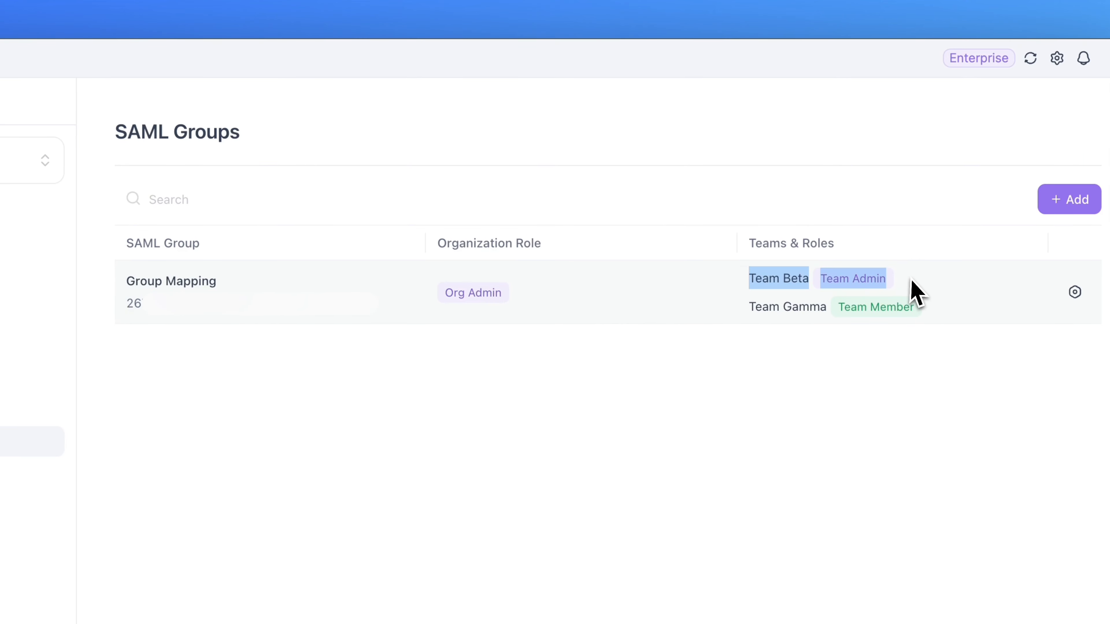
pyautogui.moveTo(748, 308); pyautogui.dragTo(872, 310)
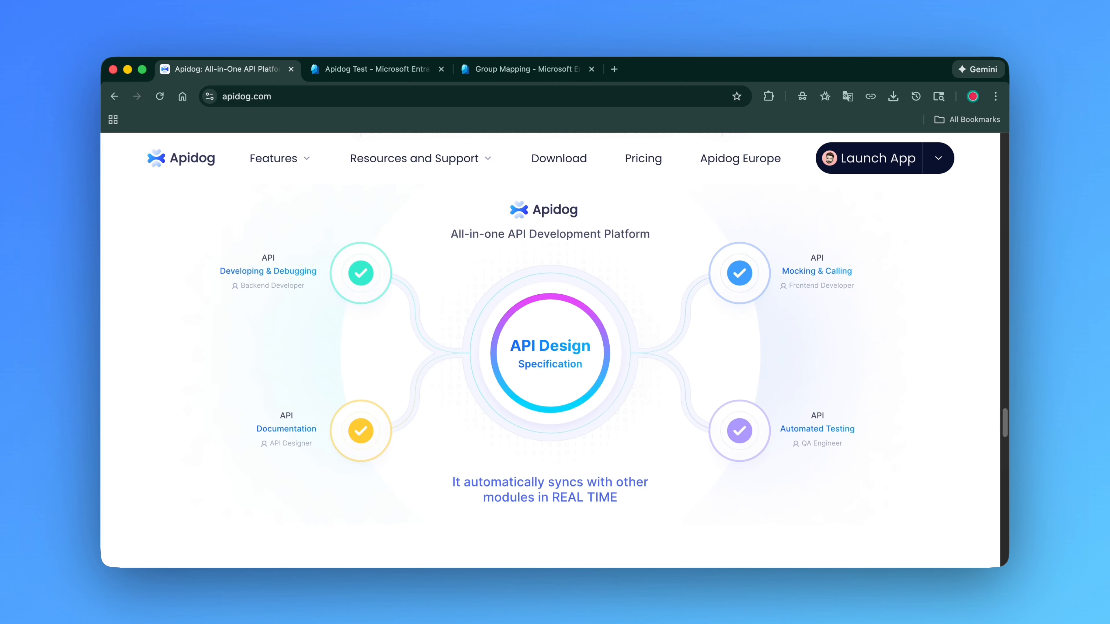
pyautogui.click(525, 69)
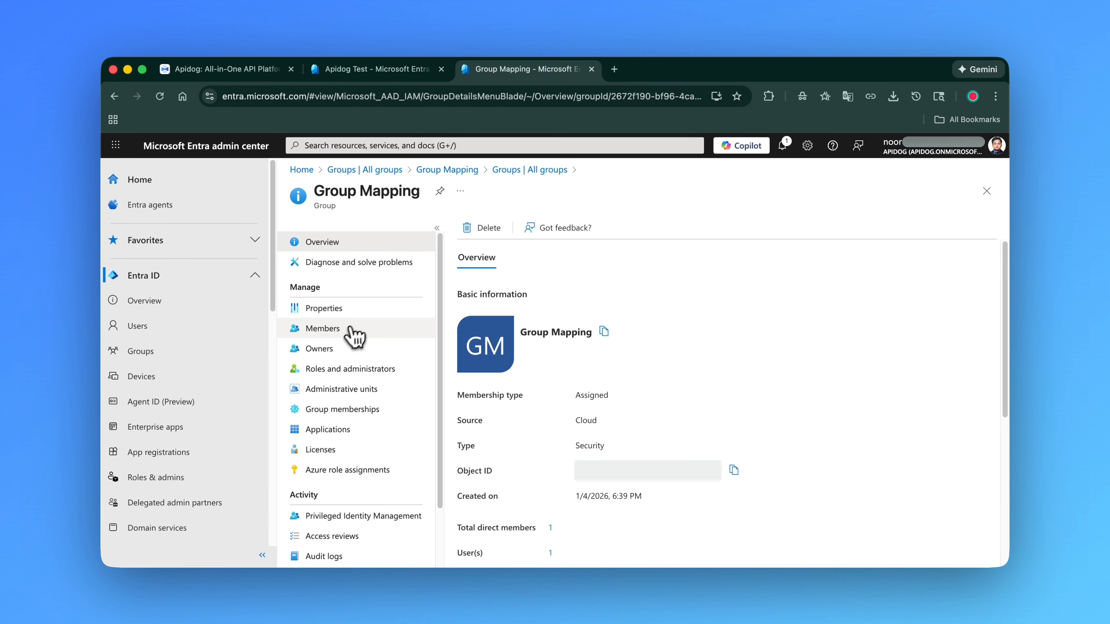
pyautogui.click(345, 337)
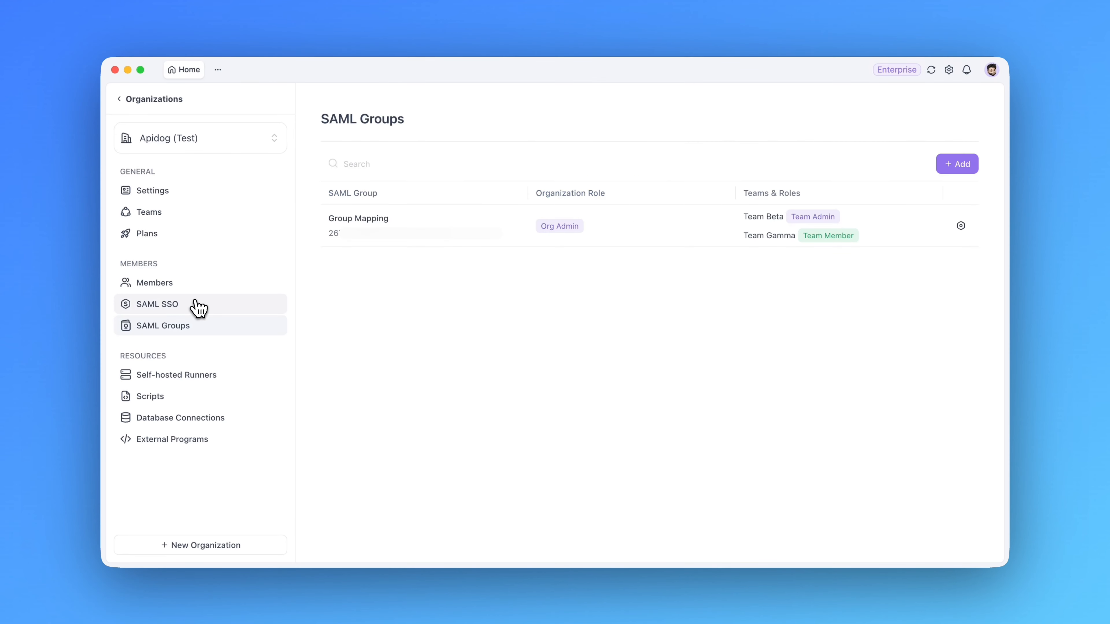
# - Switch to Apidog's SAML SSO settings for the Apidog (Test) organization and examine the Require SAML Authentication section
pyautogui.click(199, 308)
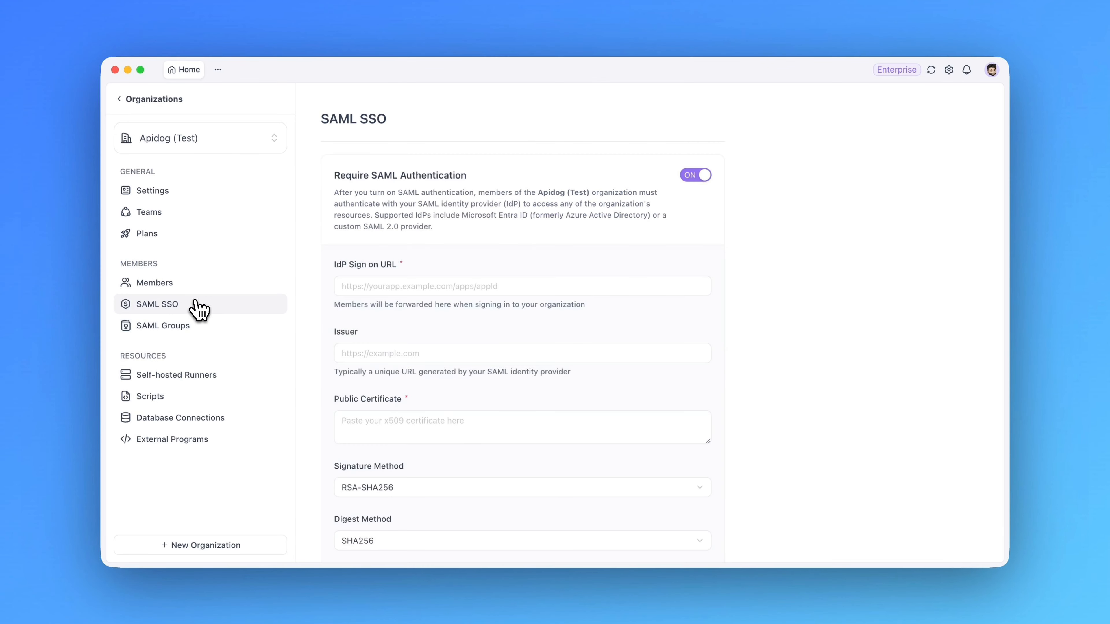
pyautogui.moveTo(322, 122); pyautogui.dragTo(486, 188)
pyautogui.click(485, 188)
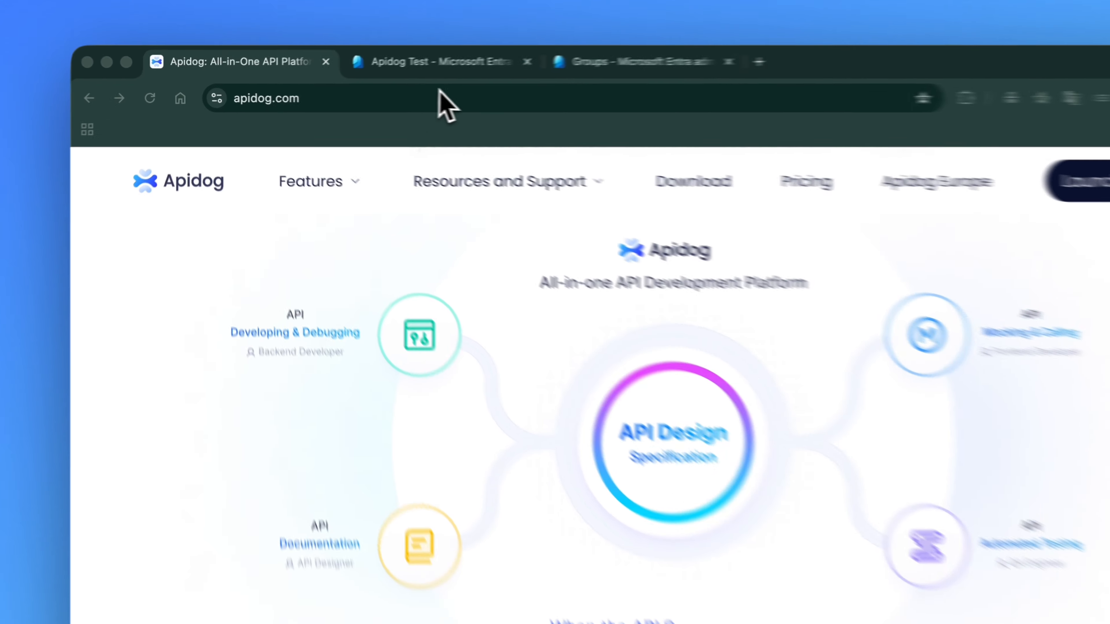
# - In the Microsoft Entra admin center, open Attributes & Claims for editing from the Apidog Test application's single sign-on setup
pyautogui.click(379, 70)
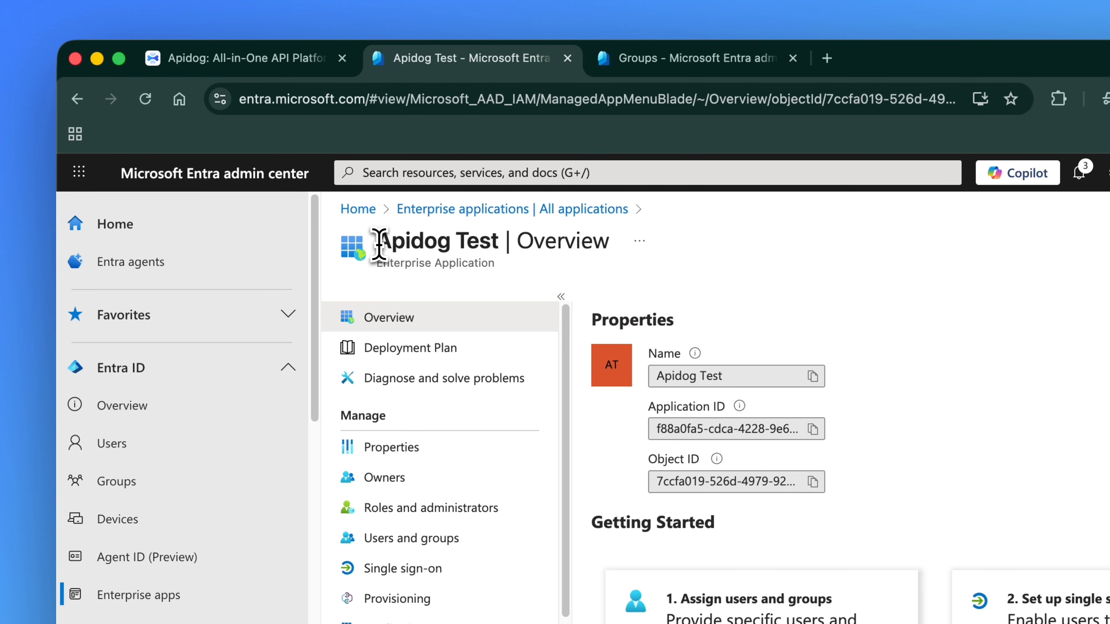
pyautogui.moveTo(379, 245); pyautogui.dragTo(496, 239)
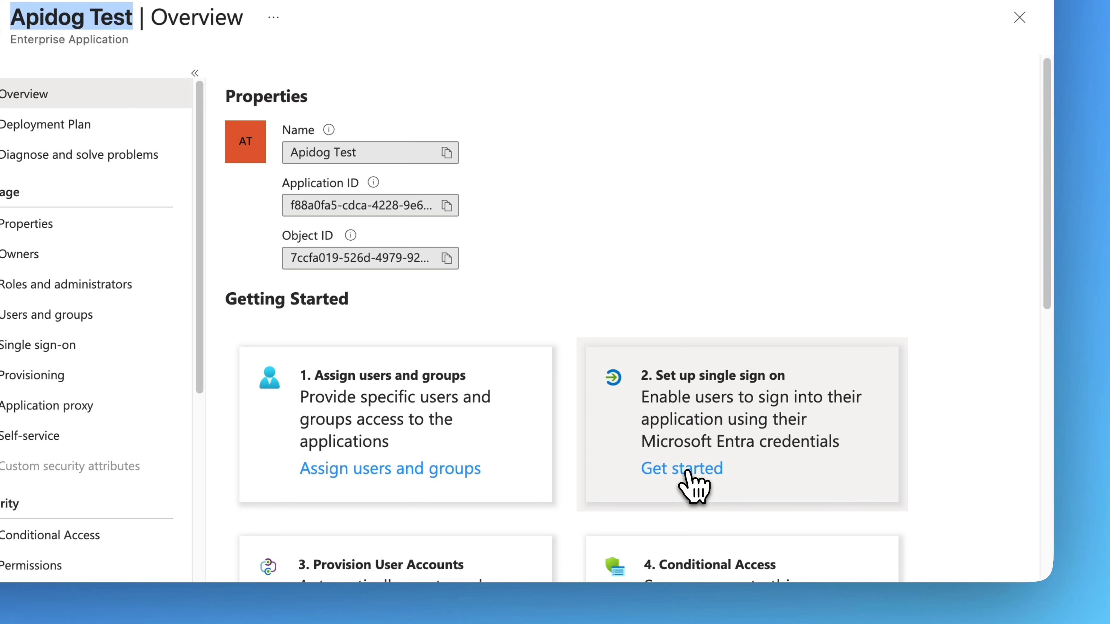
pyautogui.click(687, 474)
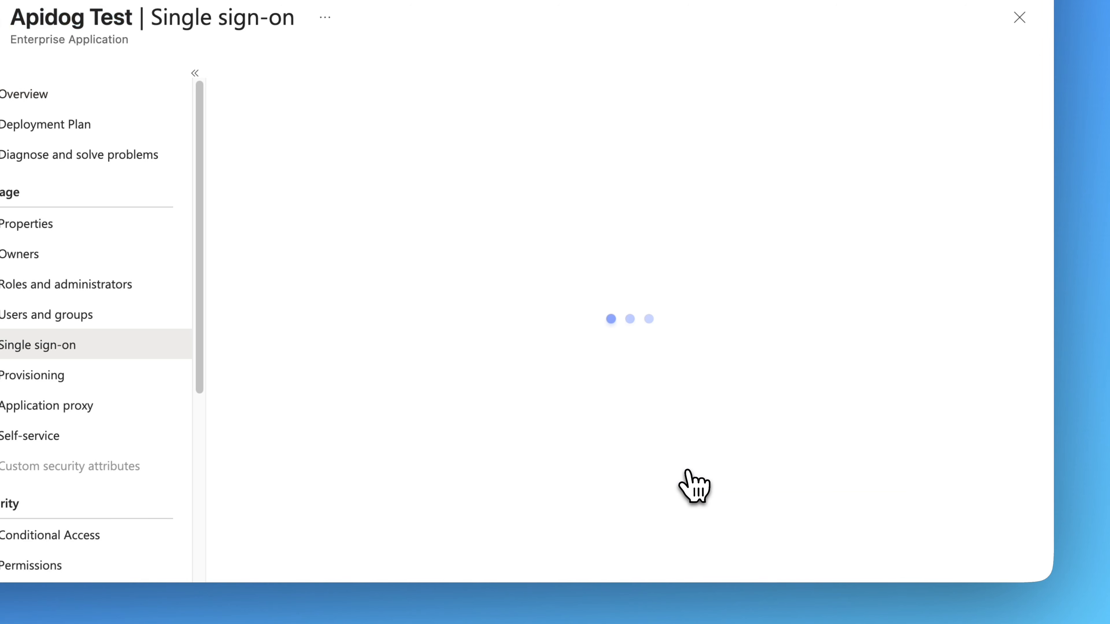
pyautogui.scroll(-1, 427, 413)
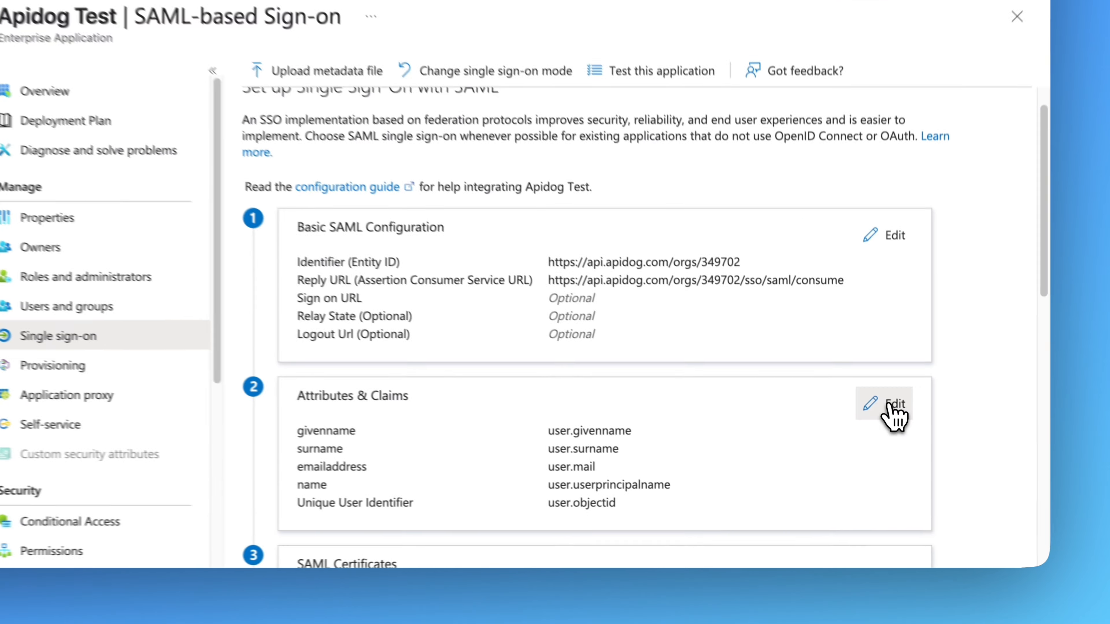
pyautogui.click(896, 456)
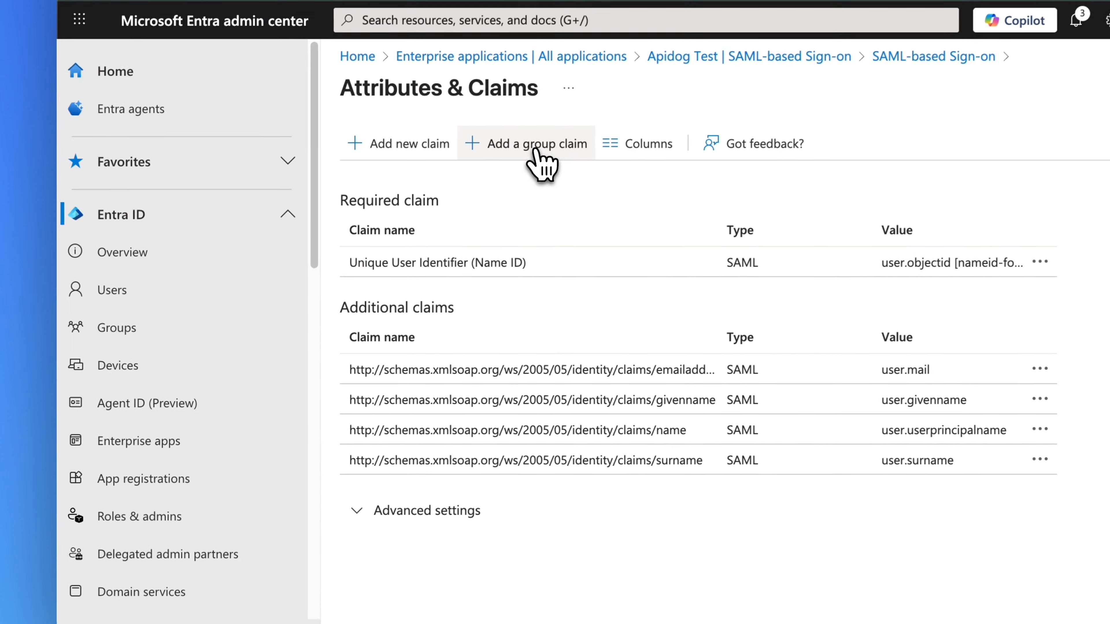
# - Add a group claim that returns all groups, customize its name as "groups", and save it
pyautogui.click(420, 229)
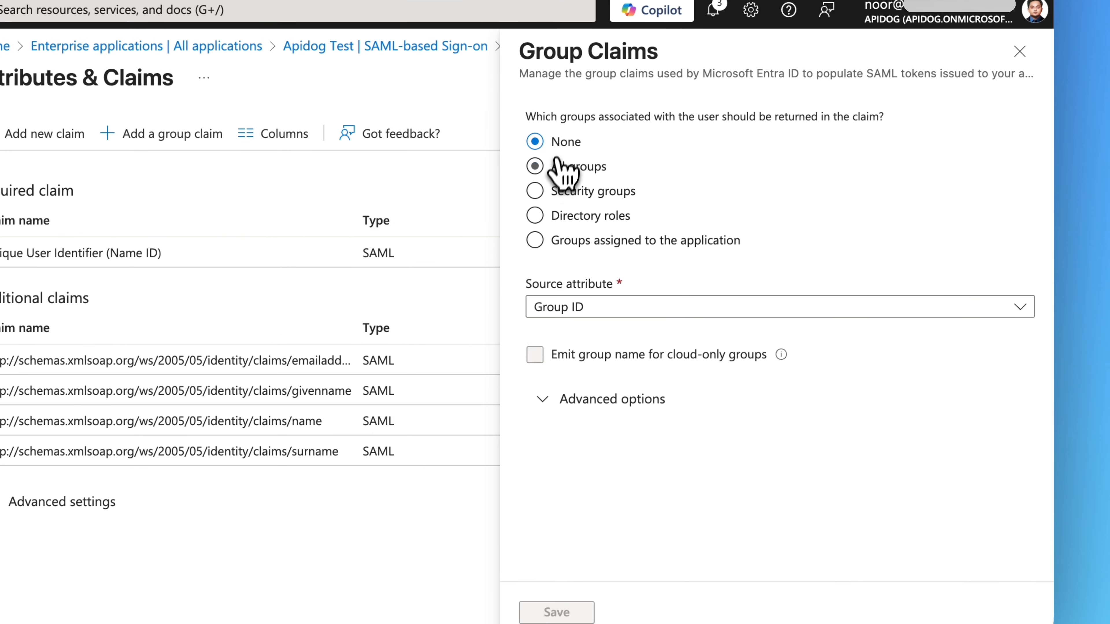
pyautogui.click(557, 164)
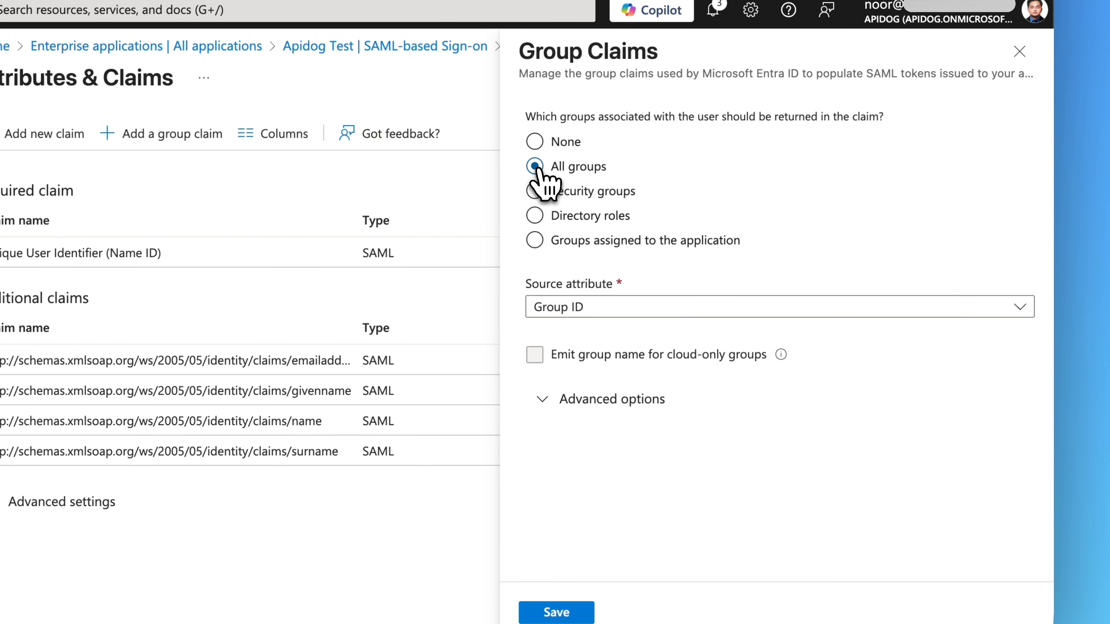
pyautogui.click(542, 400)
pyautogui.scroll(-5, 590, 396)
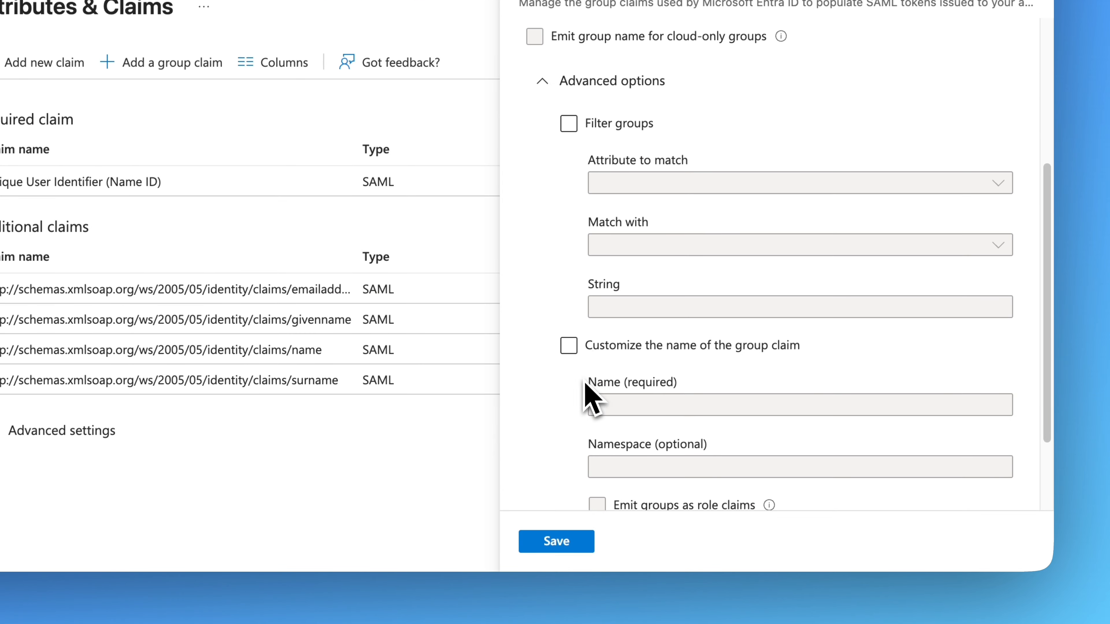
pyautogui.click(569, 346)
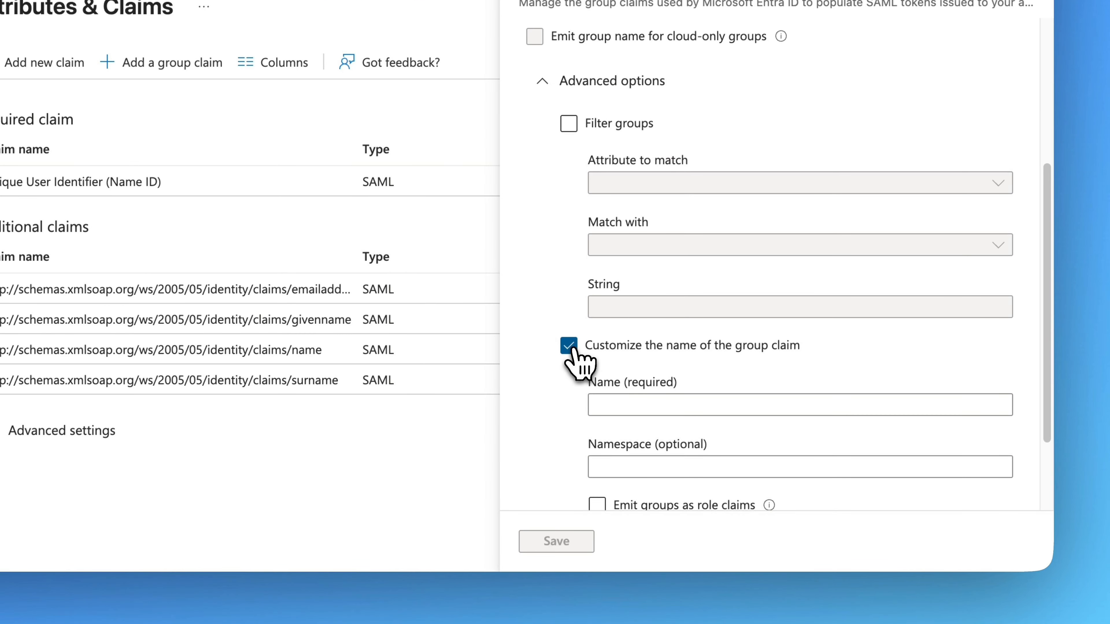
pyautogui.click(656, 406)
pyautogui.write('gr')
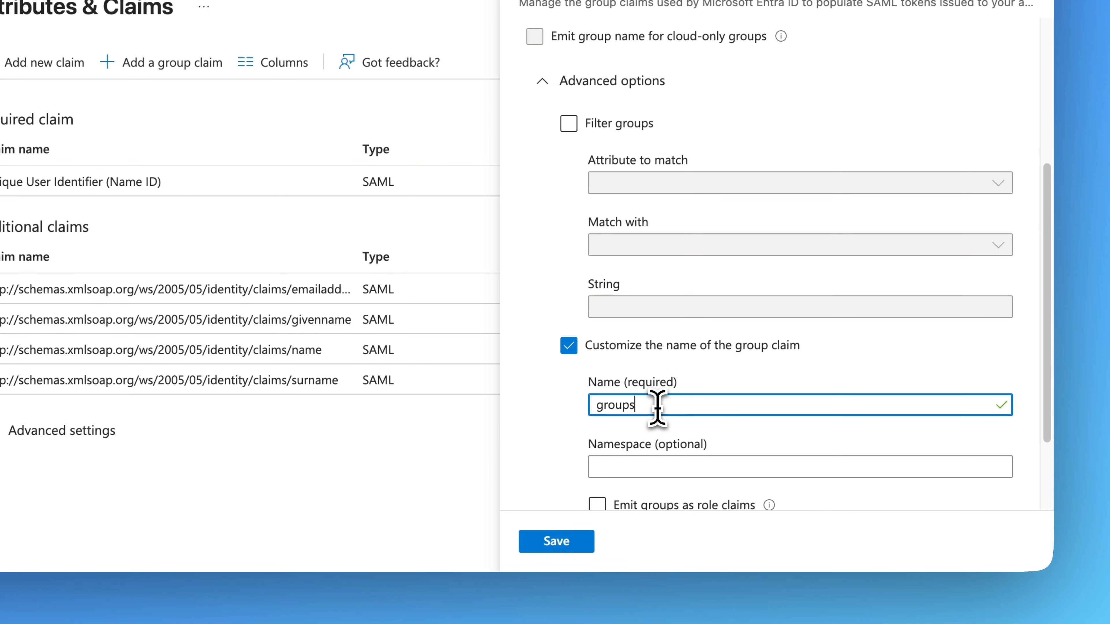
pyautogui.write('oups')
pyautogui.click(568, 544)
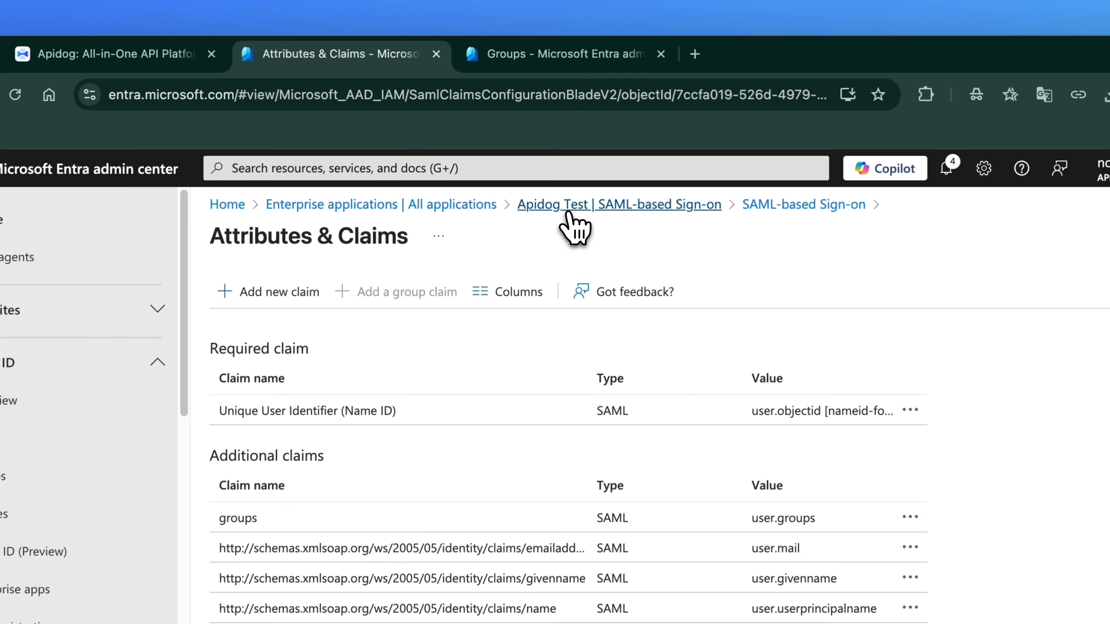
# - Return to the Apidog Test application and open its users and groups assignments
pyautogui.click(568, 213)
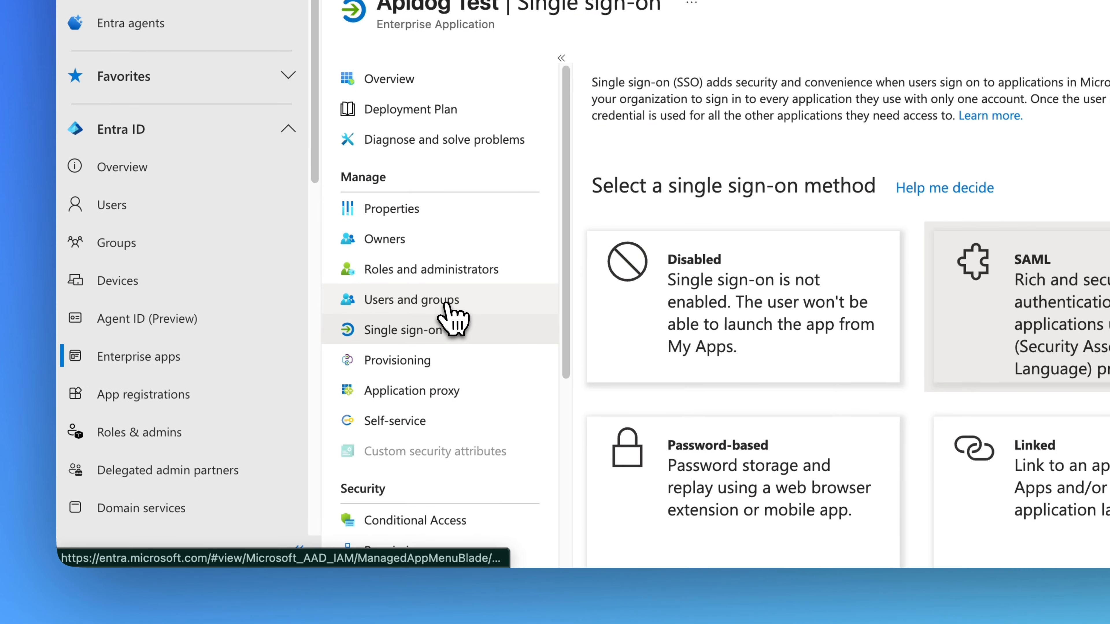
pyautogui.click(477, 301)
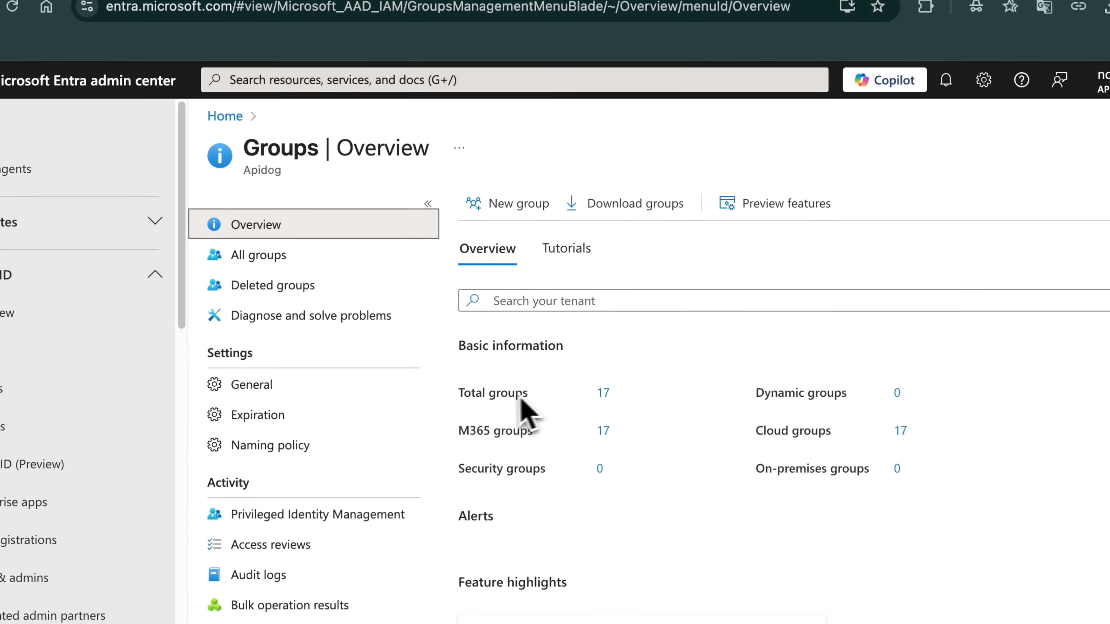
# - Start a new group of type Security in the Entra groups overview and name it Group Mapping
pyautogui.moveTo(460, 396); pyautogui.dragTo(521, 397)
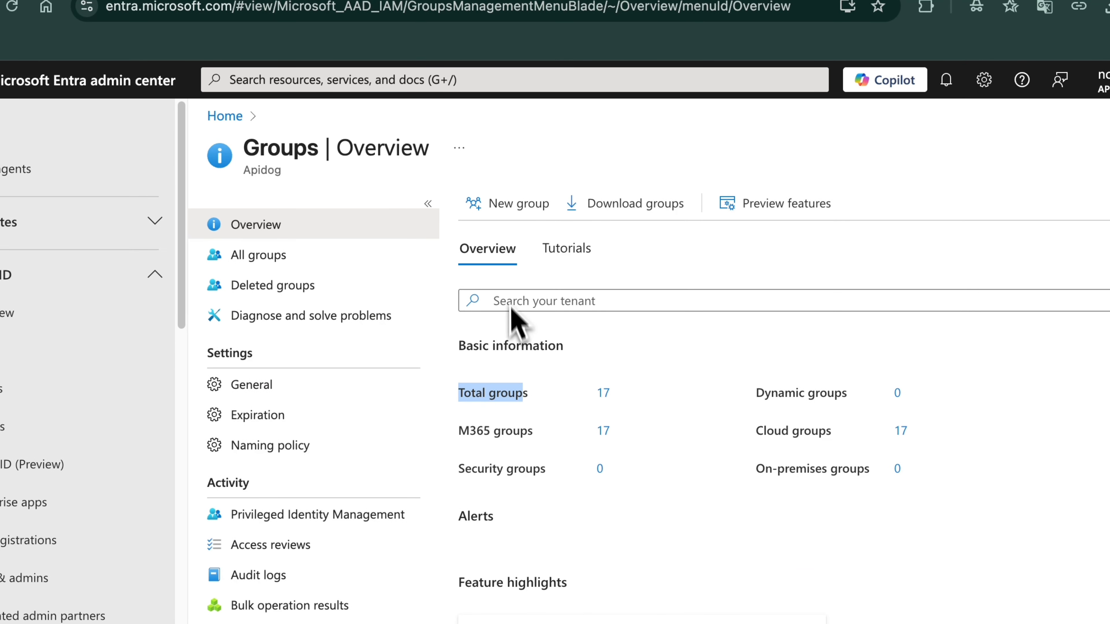
pyautogui.click(517, 215)
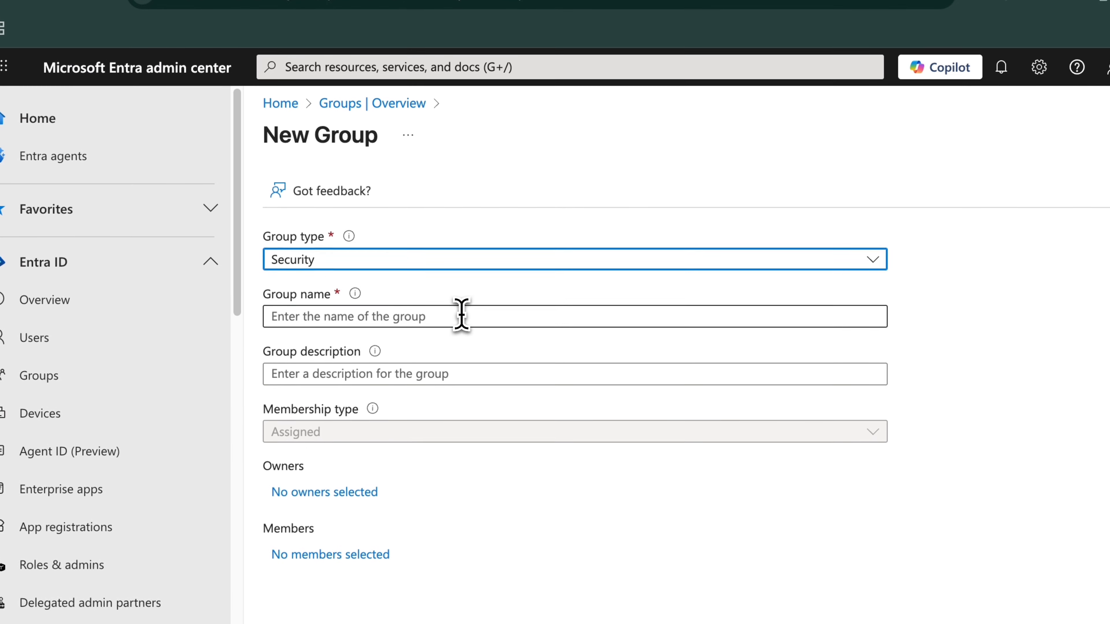
pyautogui.click(422, 312)
pyautogui.write('Group Mapping')
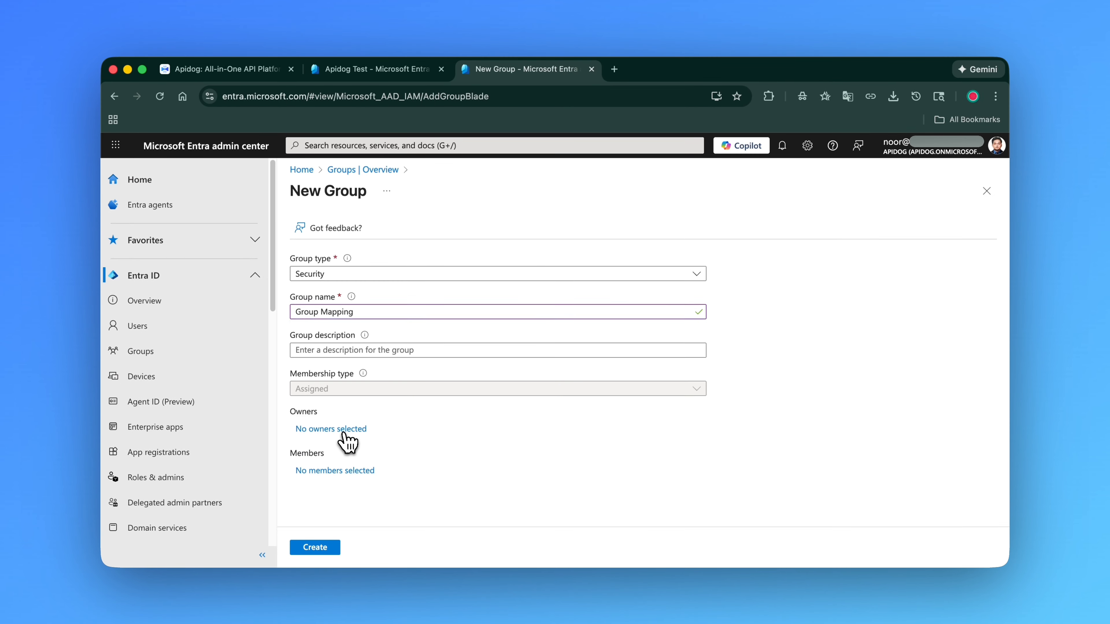
# - Search for the administrator's user account by name and assign it as the new group's owner
pyautogui.click(337, 492)
pyautogui.click(563, 273)
pyautogui.write('noor')
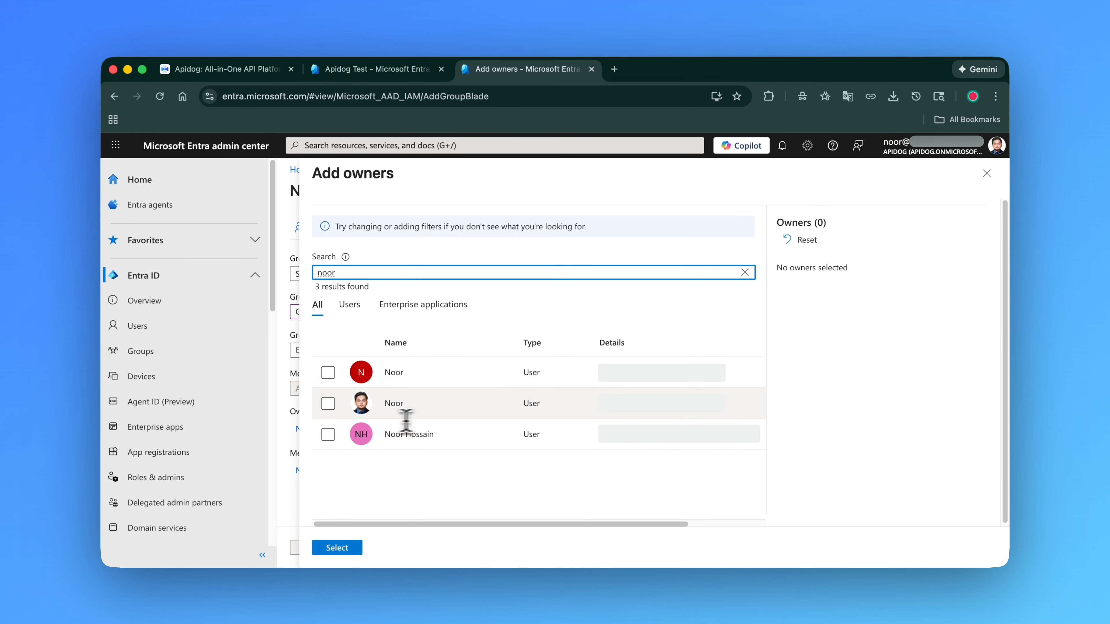
pyautogui.click(328, 403)
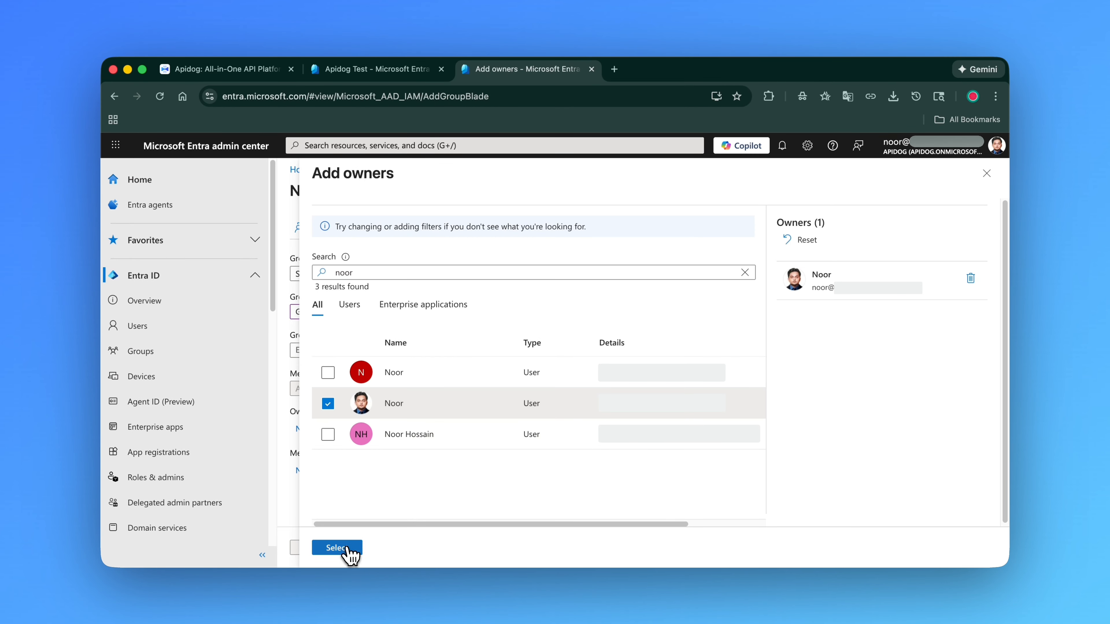
pyautogui.click(337, 548)
# - Add the same user account as a member of the new group and create the group
pyautogui.click(326, 470)
pyautogui.click(422, 273)
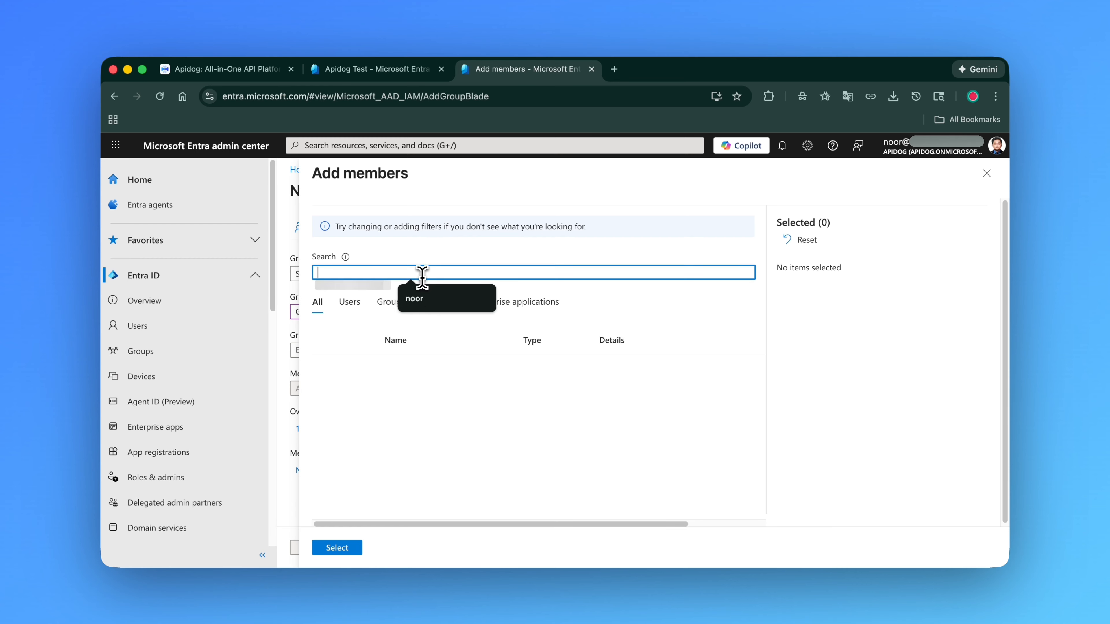
pyautogui.click(430, 302)
pyautogui.click(328, 395)
pyautogui.click(343, 548)
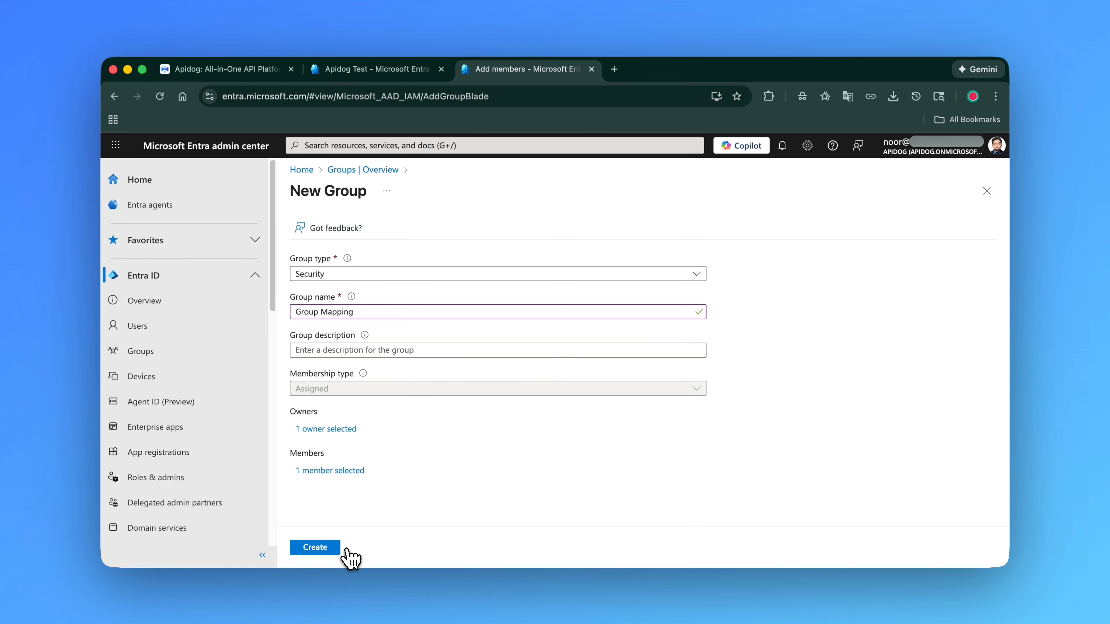
pyautogui.click(323, 549)
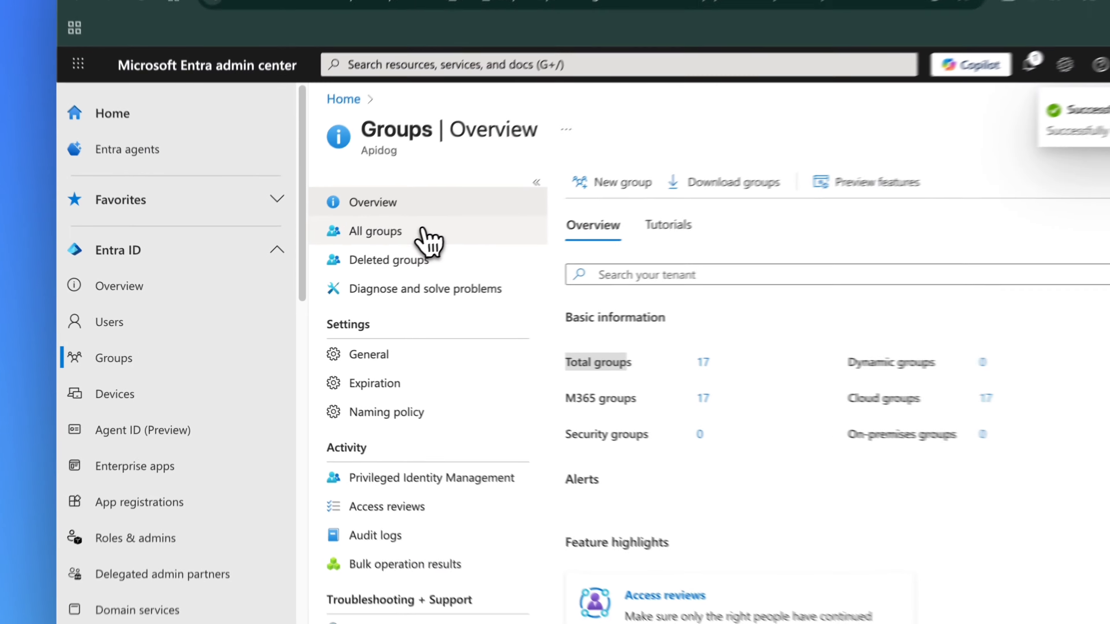
# - Open the Group Mapping group from the list of all groups and examine its Object ID
pyautogui.click(324, 262)
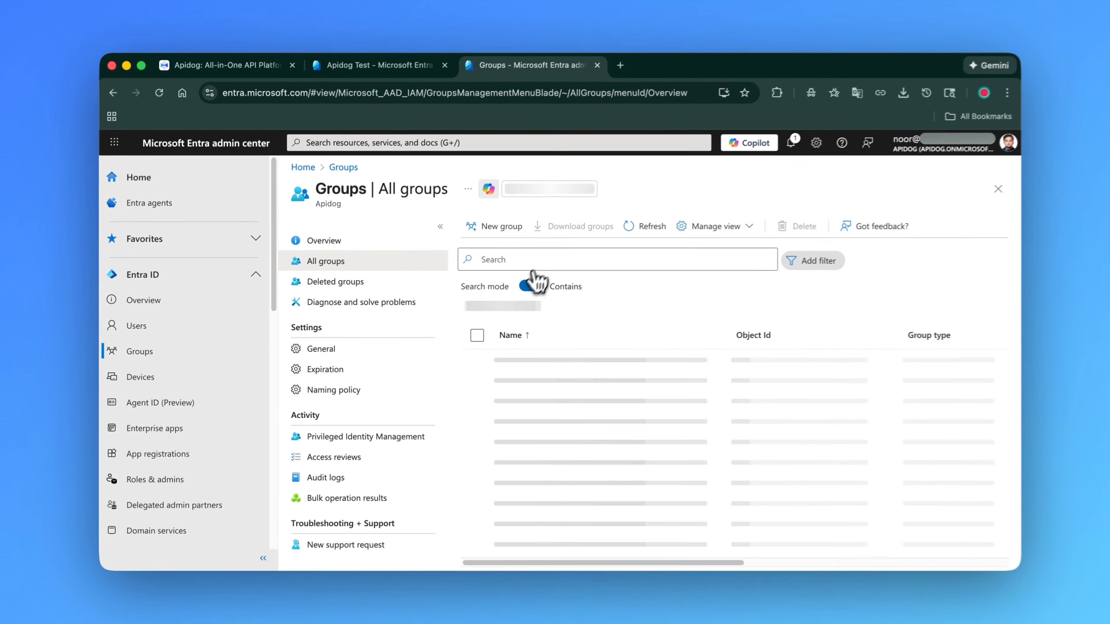
pyautogui.click(542, 427)
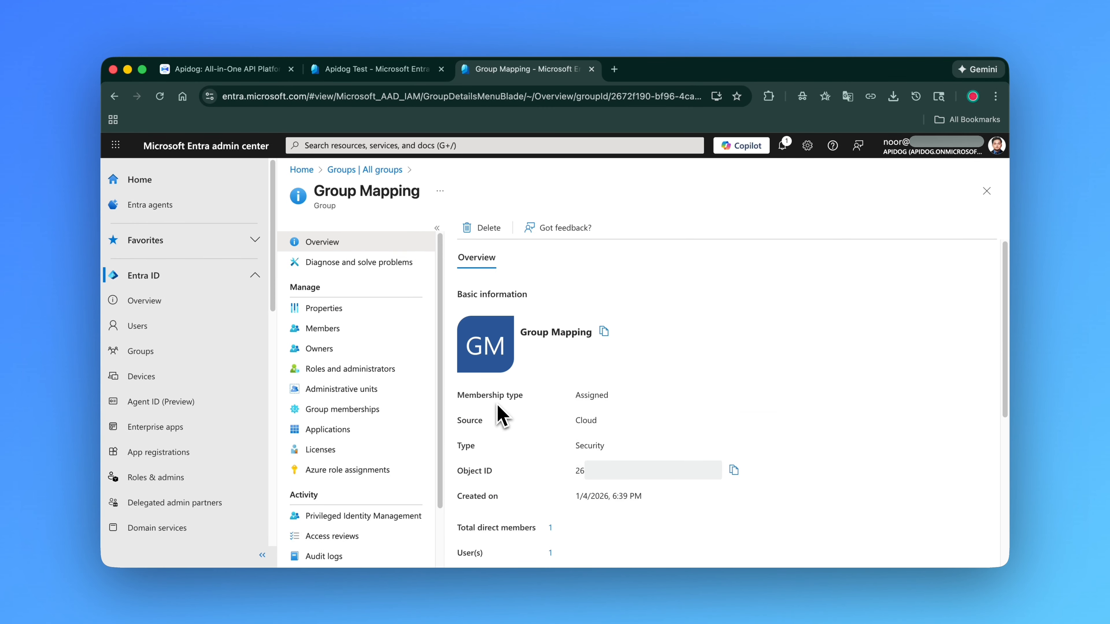
pyautogui.scroll(-2, 503, 411)
pyautogui.moveTo(573, 393); pyautogui.dragTo(722, 394)
pyautogui.click(724, 433)
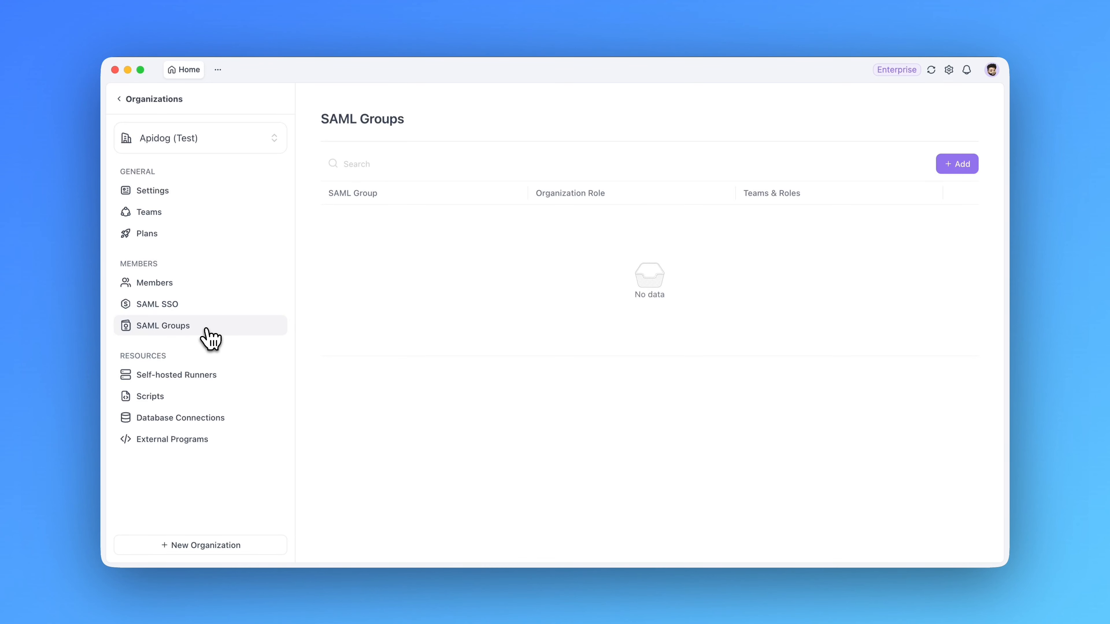
# - Start a new SAML group mapping in Apidog and enter the group name Group Mapping, copied from the Entra group overview
pyautogui.click(957, 164)
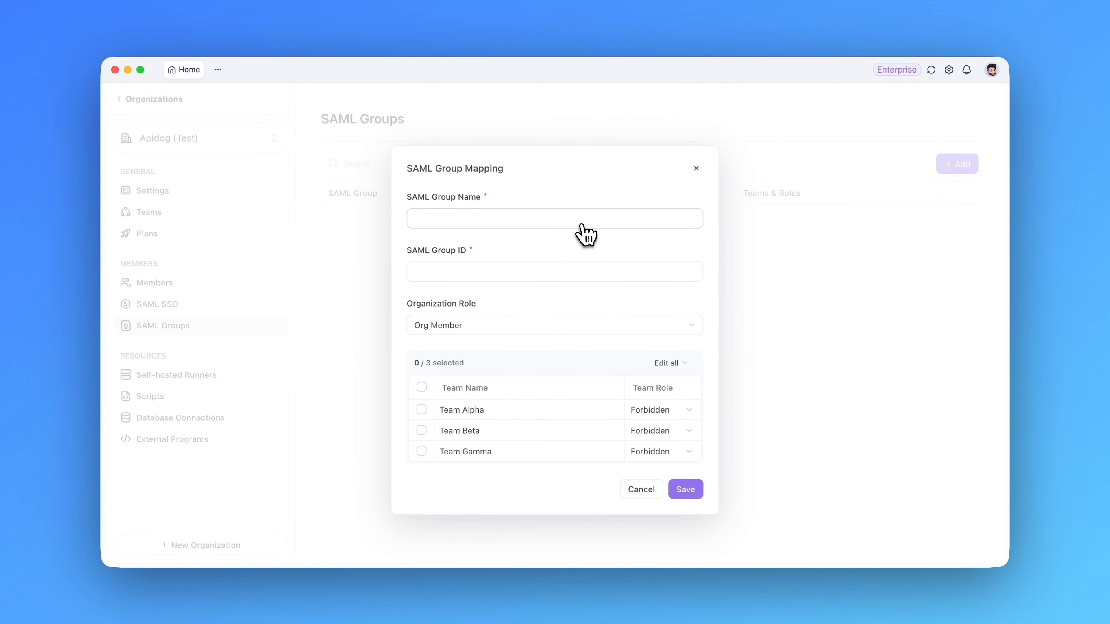
pyautogui.click(572, 280)
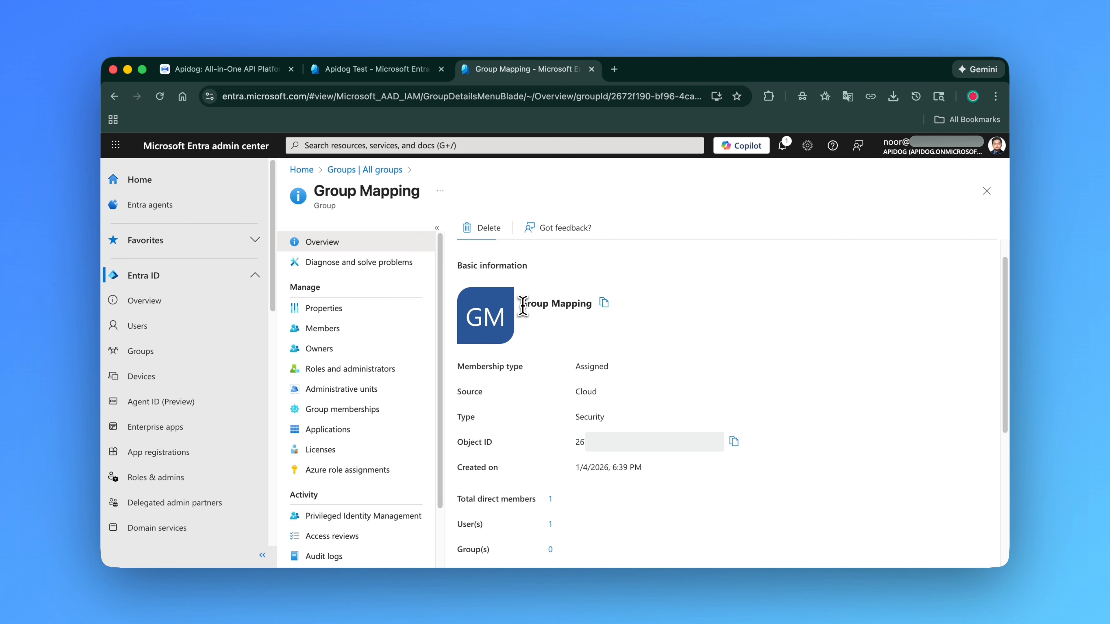
pyautogui.moveTo(523, 306); pyautogui.dragTo(570, 304)
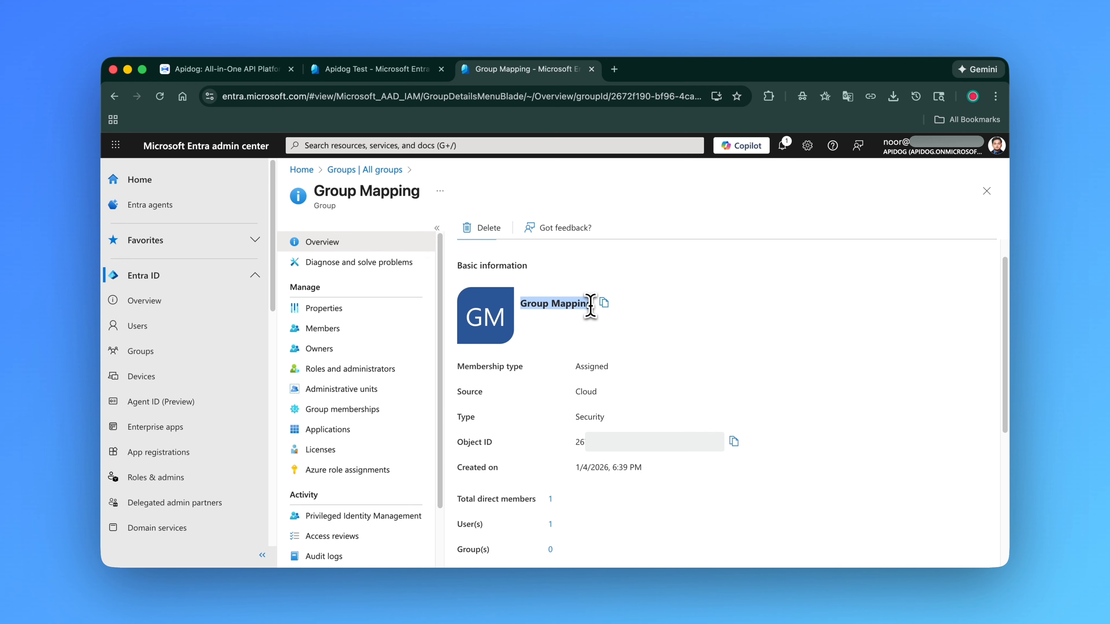
pyautogui.click(604, 303)
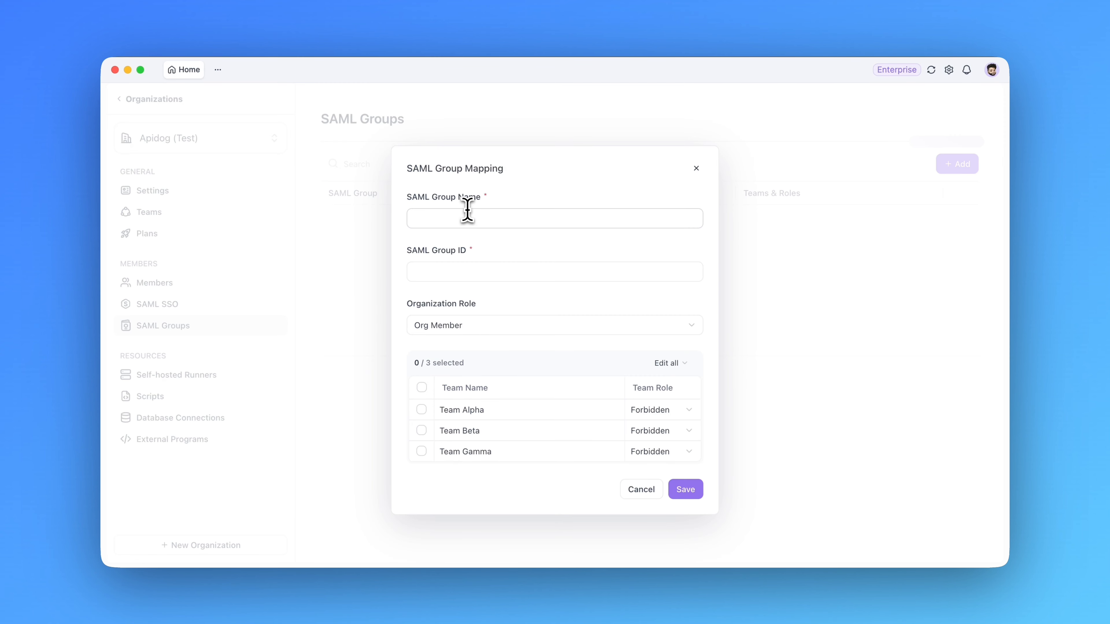
# - Copy the group's Object ID from Entra and paste it as the SAML Group ID of the Apidog mapping
pyautogui.click(456, 608)
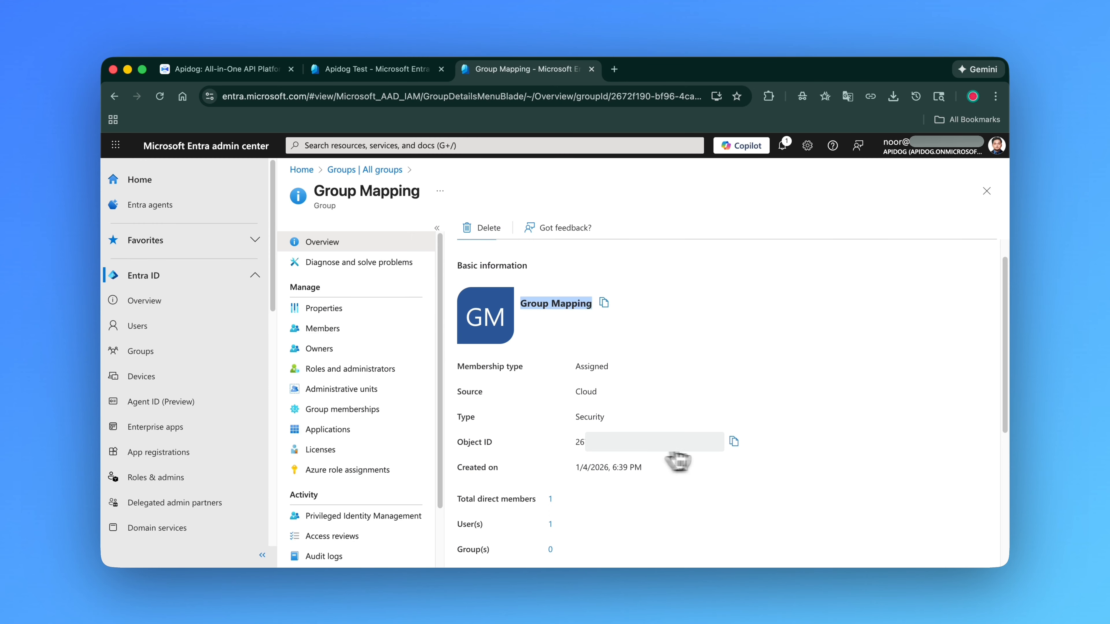
pyautogui.click(733, 442)
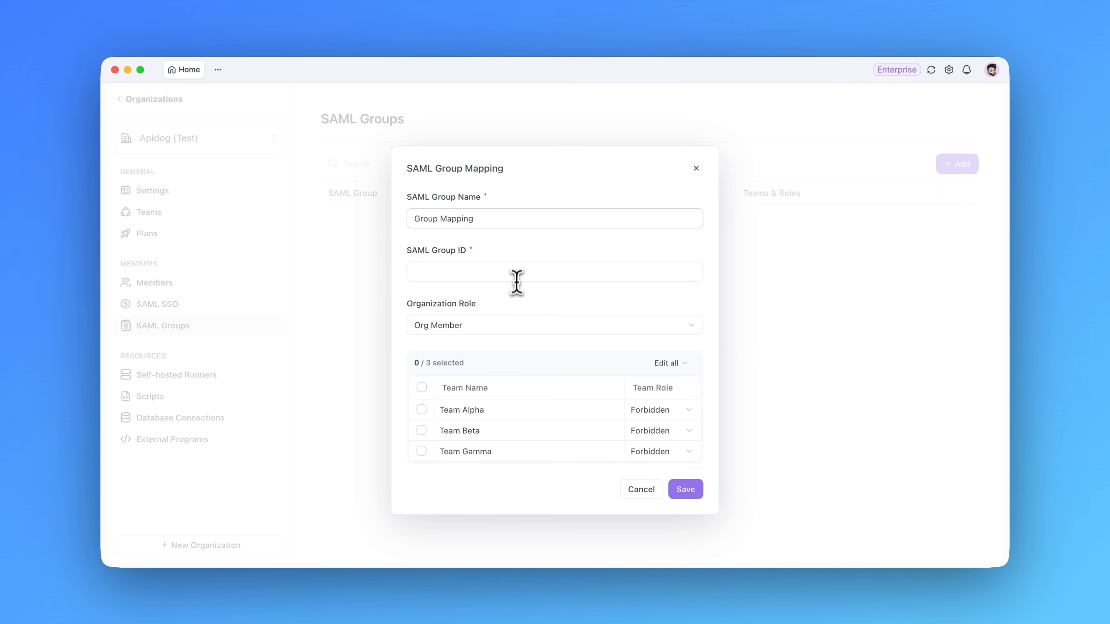
pyautogui.click(516, 273)
pyautogui.press('super+v')
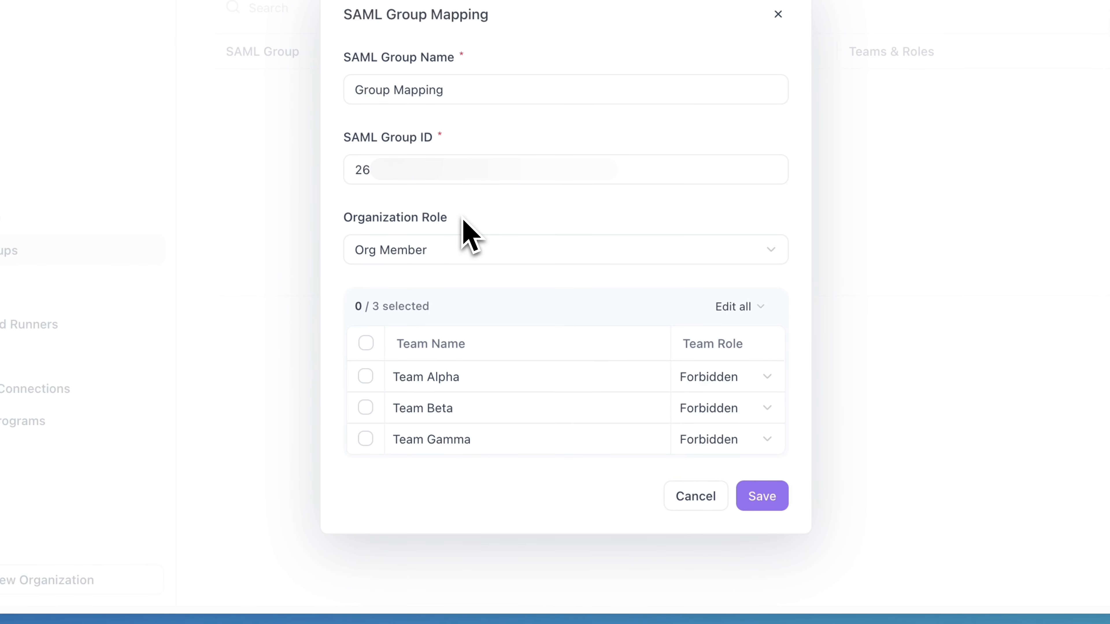
# - Assign the Org Admin organization role, Team Admin for Team Beta and Team Member for Team Gamma, and save the mapping
pyautogui.click(478, 258)
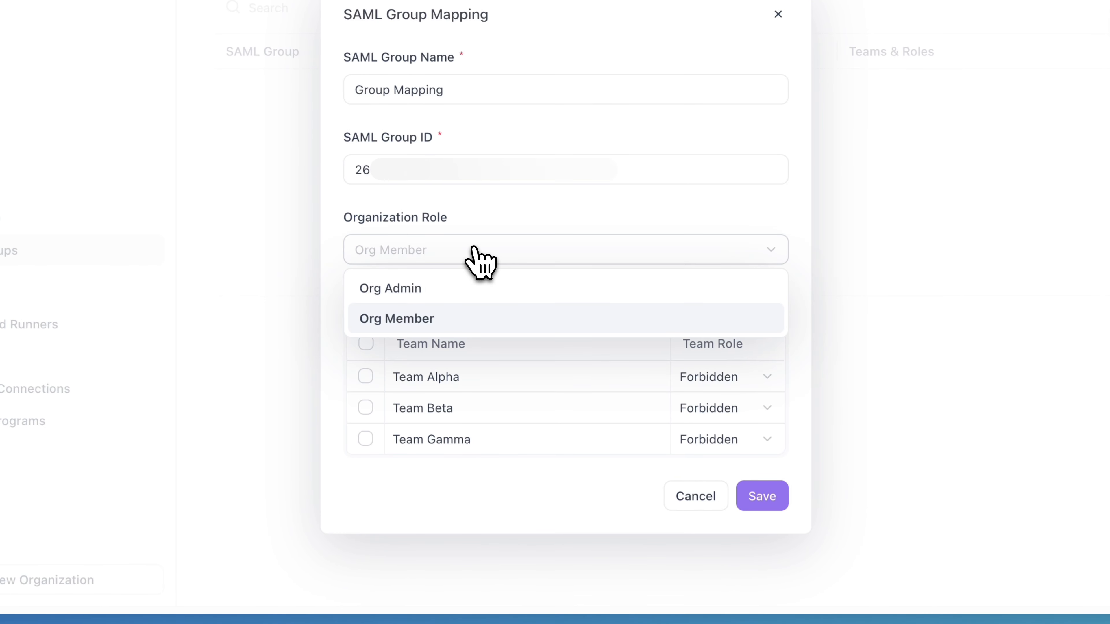
pyautogui.click(431, 288)
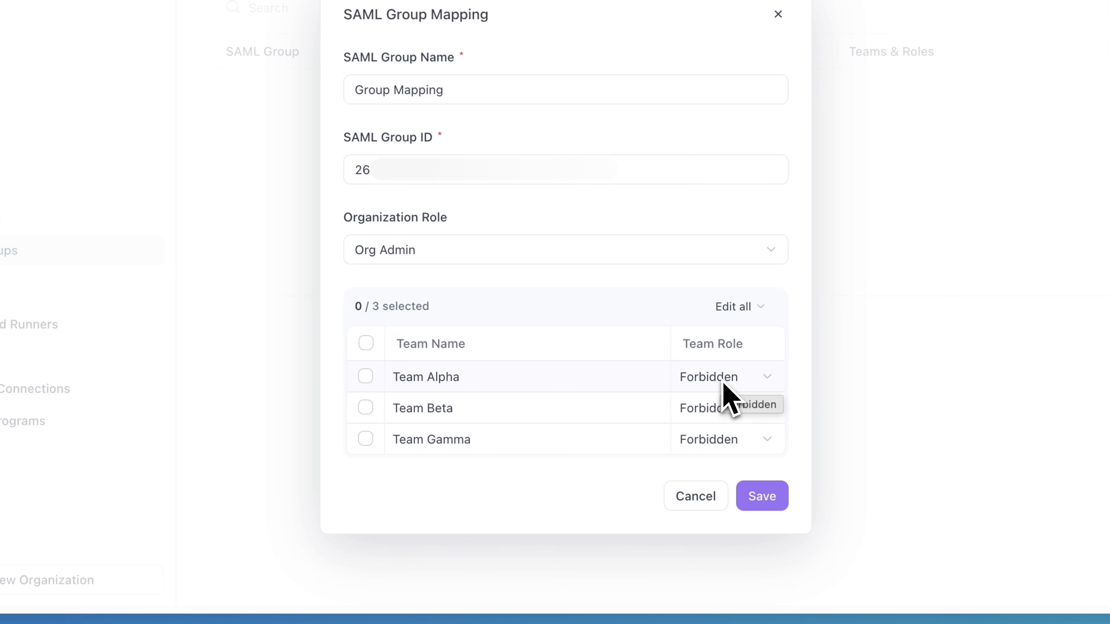
pyautogui.click(751, 376)
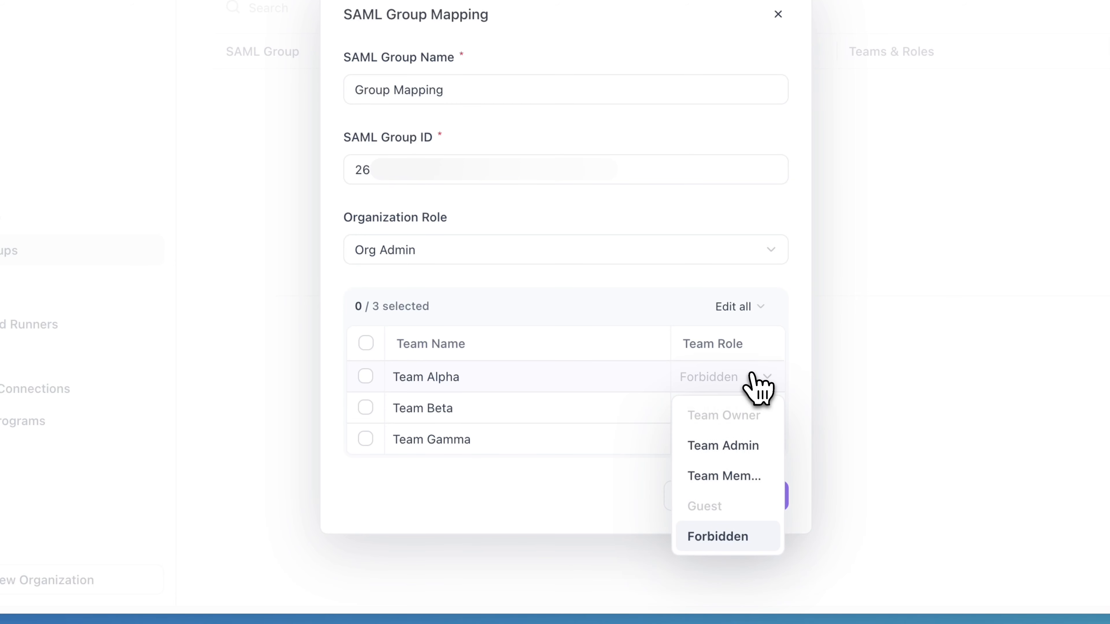
pyautogui.click(752, 375)
pyautogui.click(759, 404)
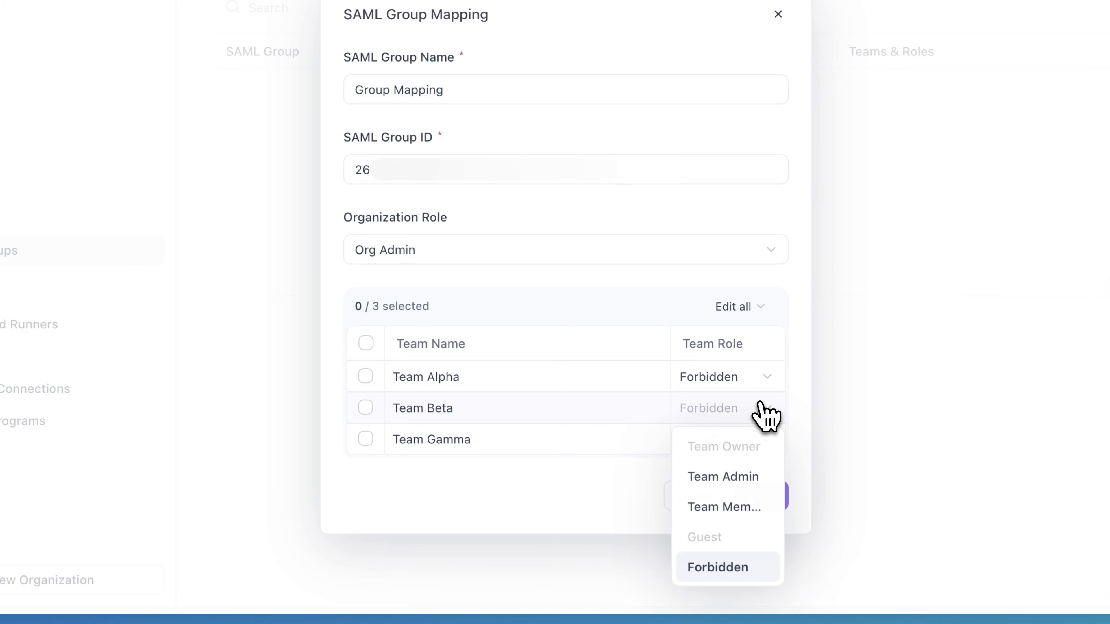
pyautogui.click(747, 477)
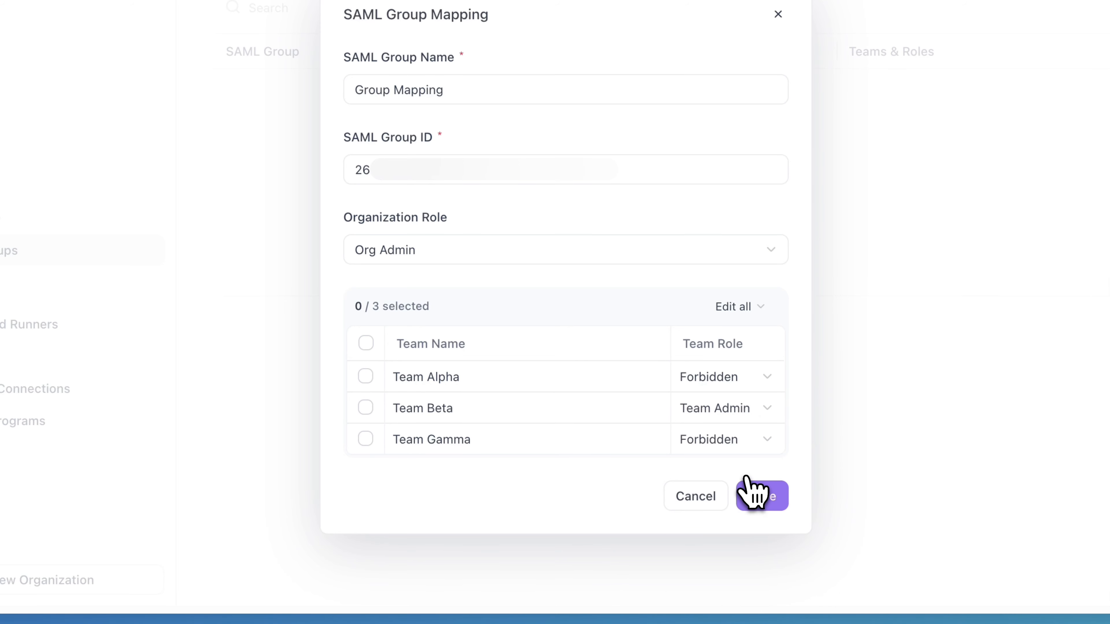
pyautogui.click(754, 445)
pyautogui.click(738, 343)
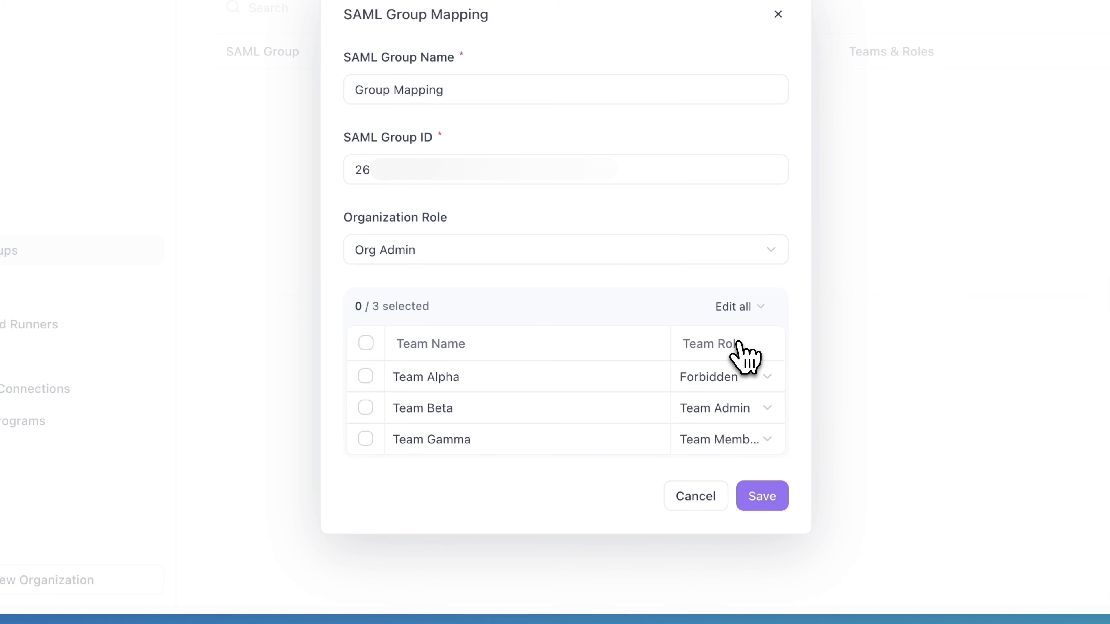
pyautogui.click(763, 498)
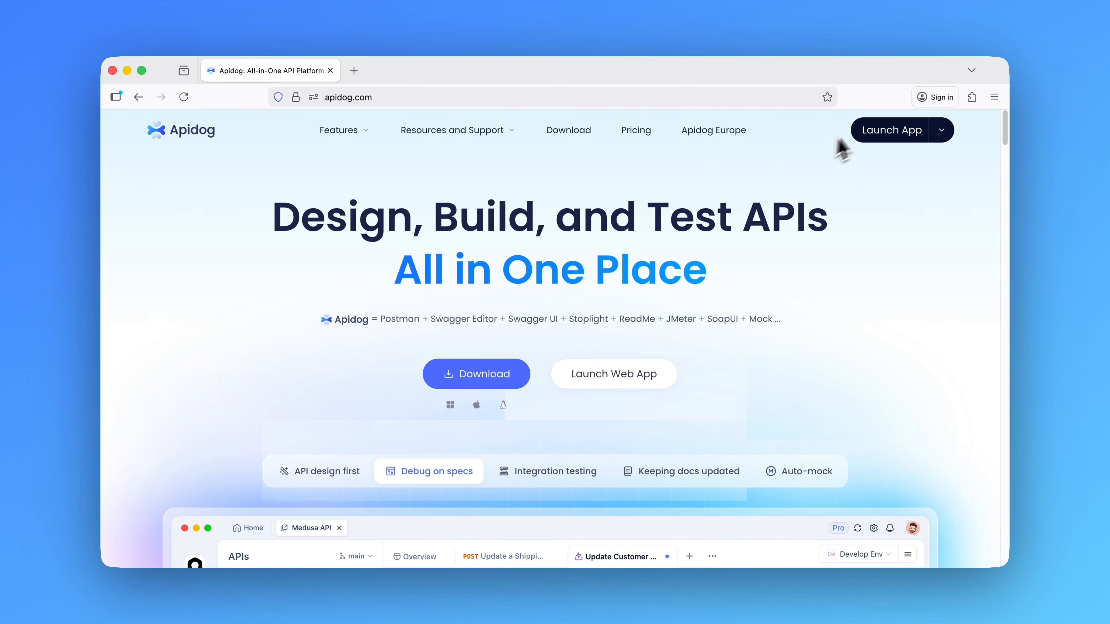
# - Launch the Apidog web app from apidog.com and sign in with SSO to Apidog (Test) using the work email
pyautogui.click(875, 133)
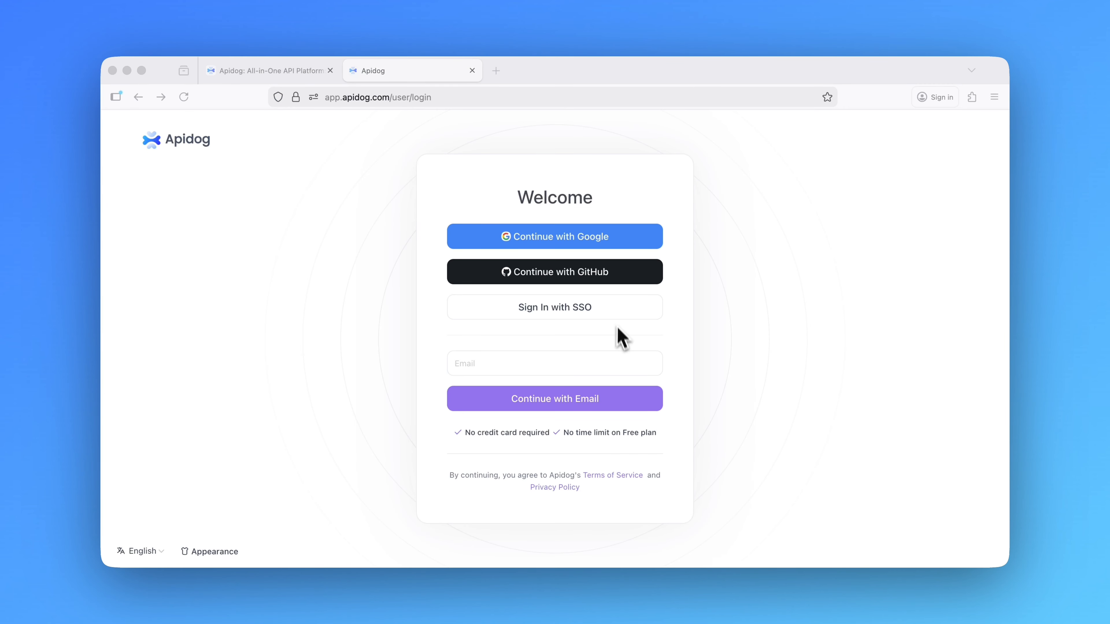
pyautogui.click(609, 313)
pyautogui.click(528, 352)
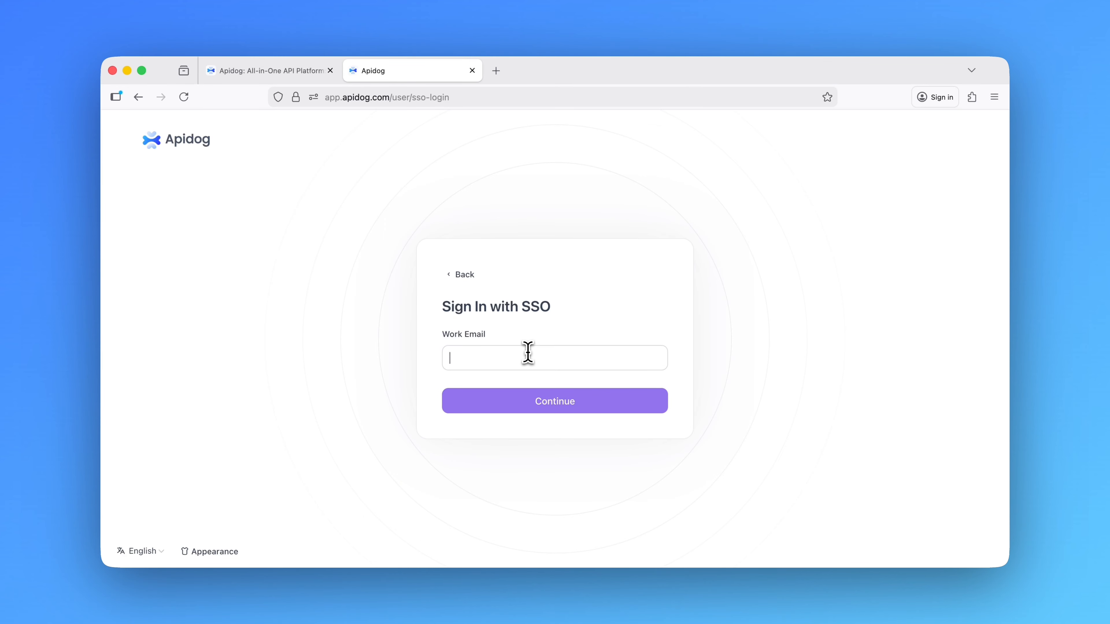
pyautogui.press('super+v')
pyautogui.click(533, 409)
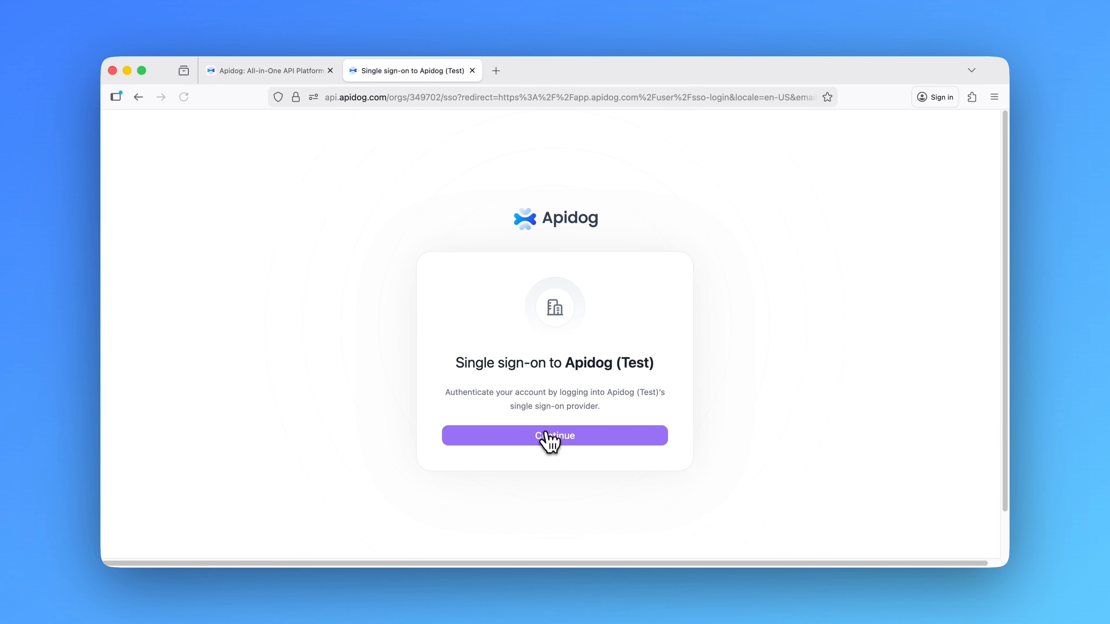
pyautogui.click(556, 438)
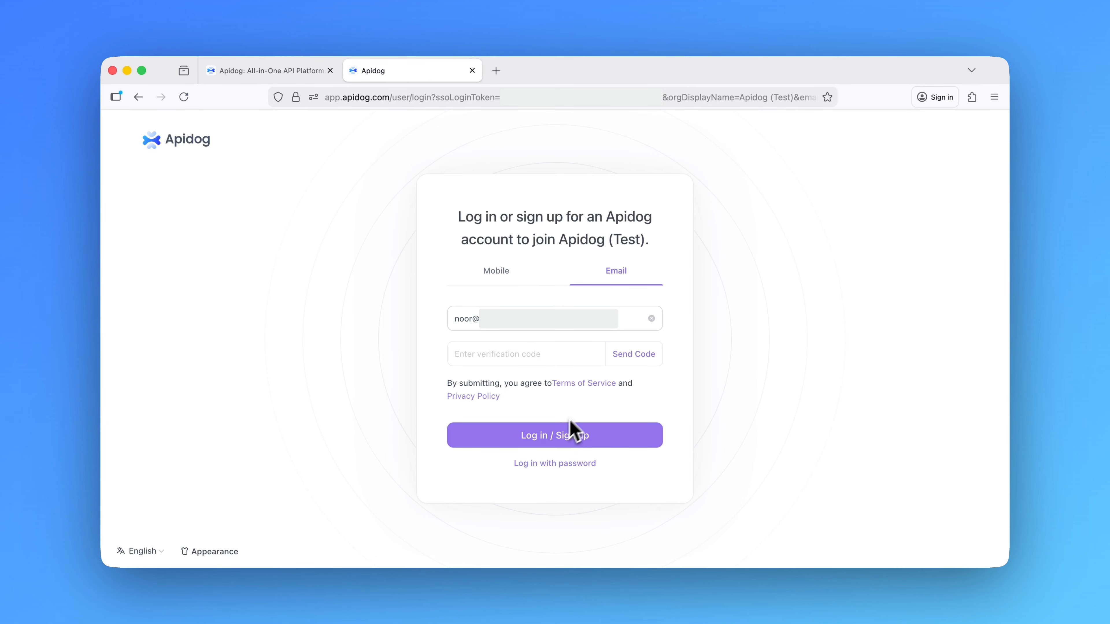
# - Request an email verification code, enter the verification code and log in to join Apidog (Test)
pyautogui.click(634, 355)
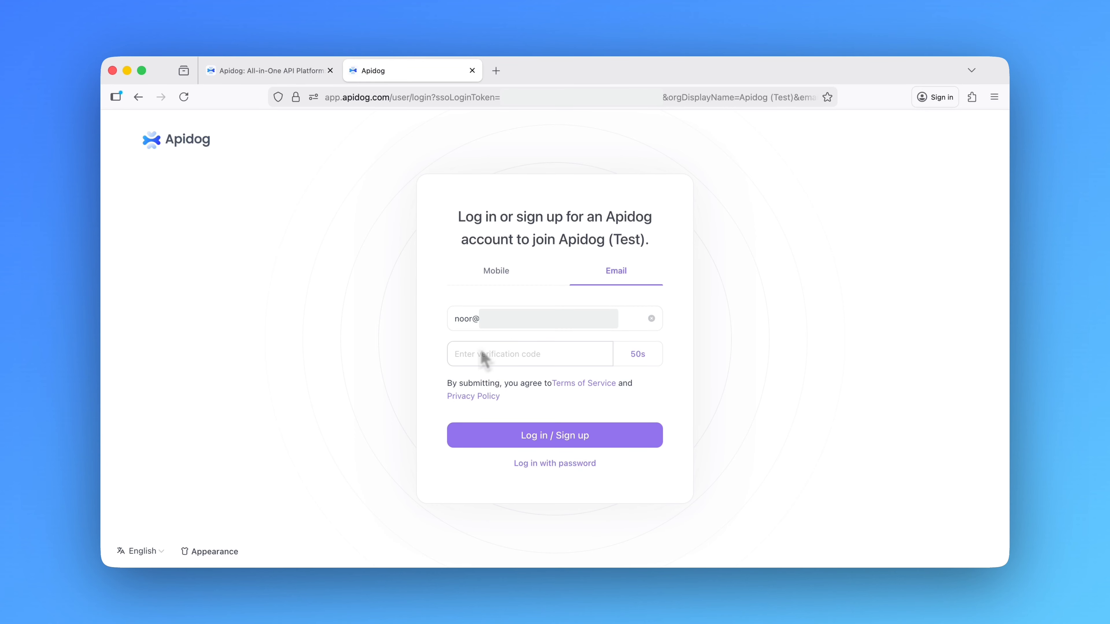
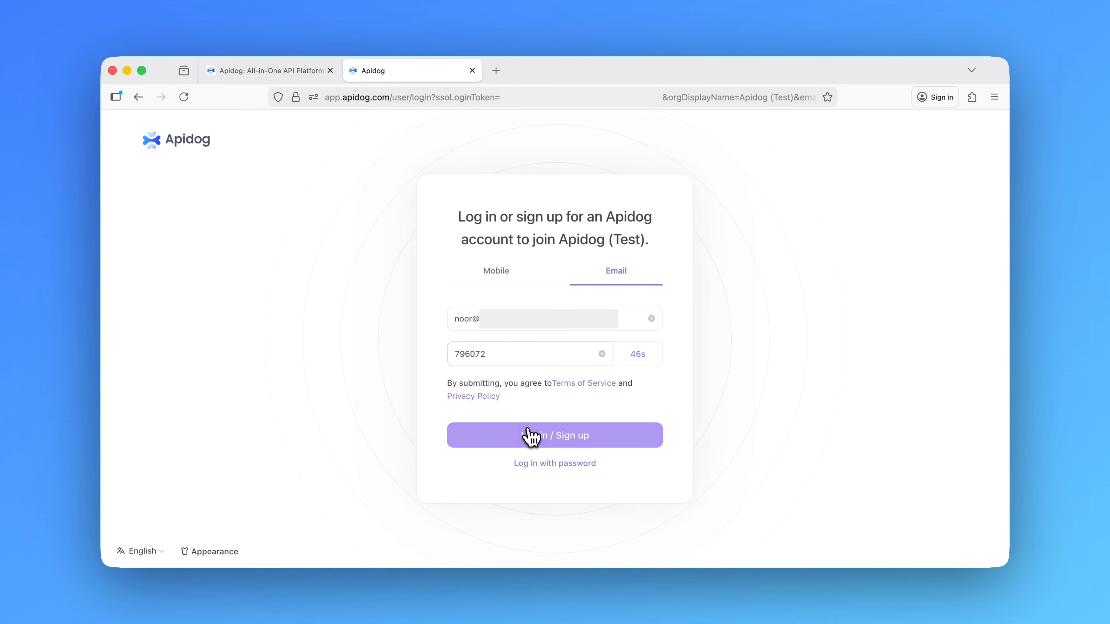
pyautogui.click(532, 437)
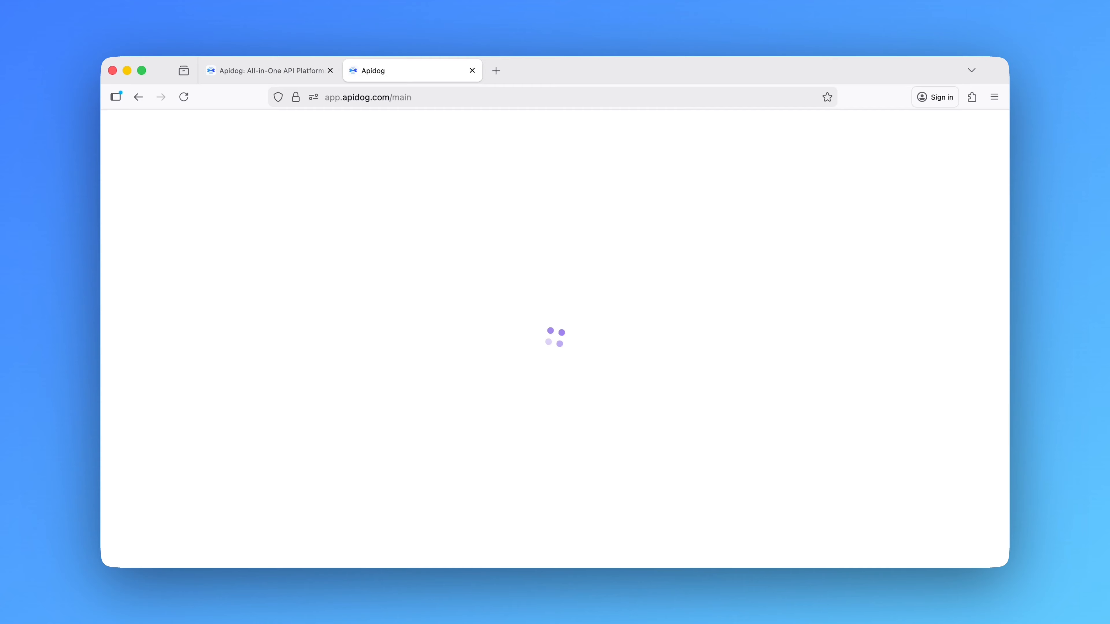
# - Open the Apidog (Test) organization in the web app and read its team membership notice
pyautogui.click(224, 281)
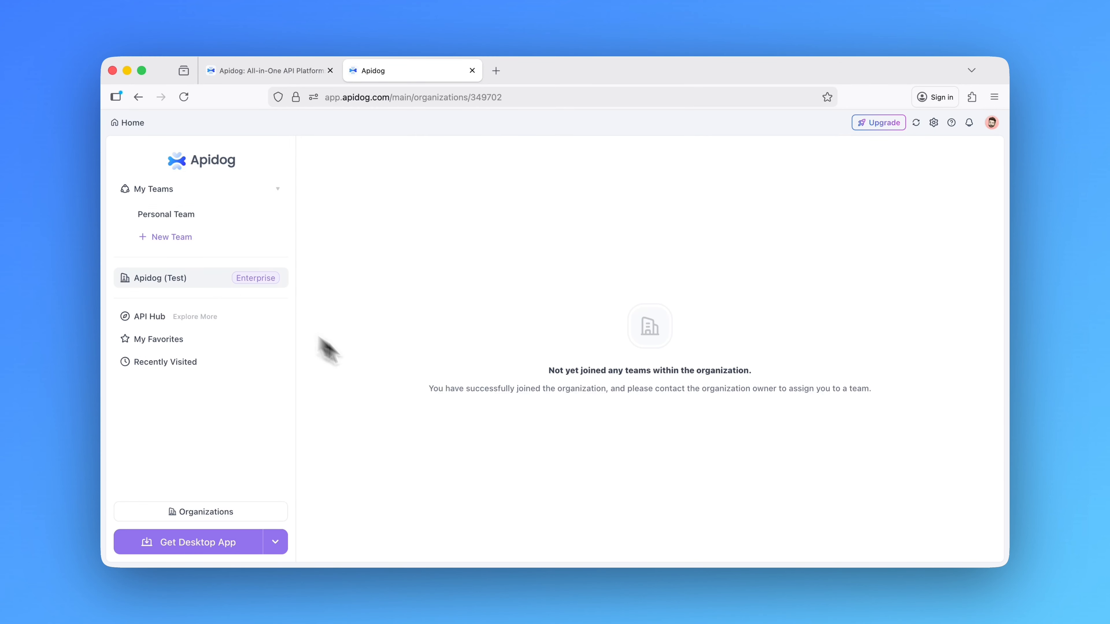
pyautogui.moveTo(429, 388); pyautogui.dragTo(629, 389)
pyautogui.click(607, 428)
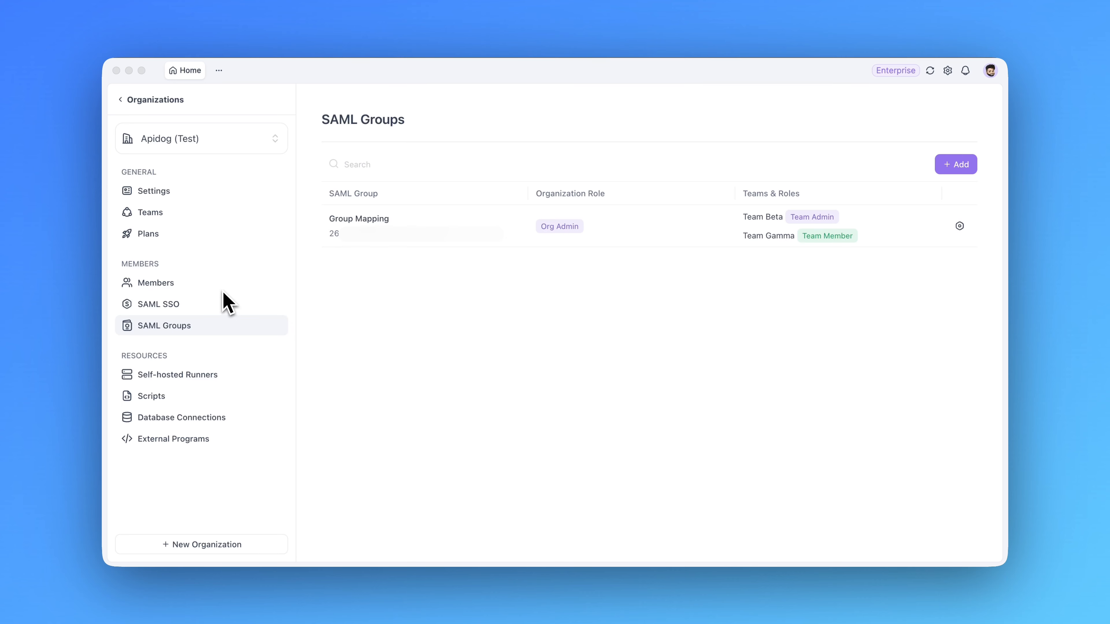
# - Switch to the Apidog desktop app, open the organization's member list and examine the SSO member's organization role
pyautogui.click(217, 296)
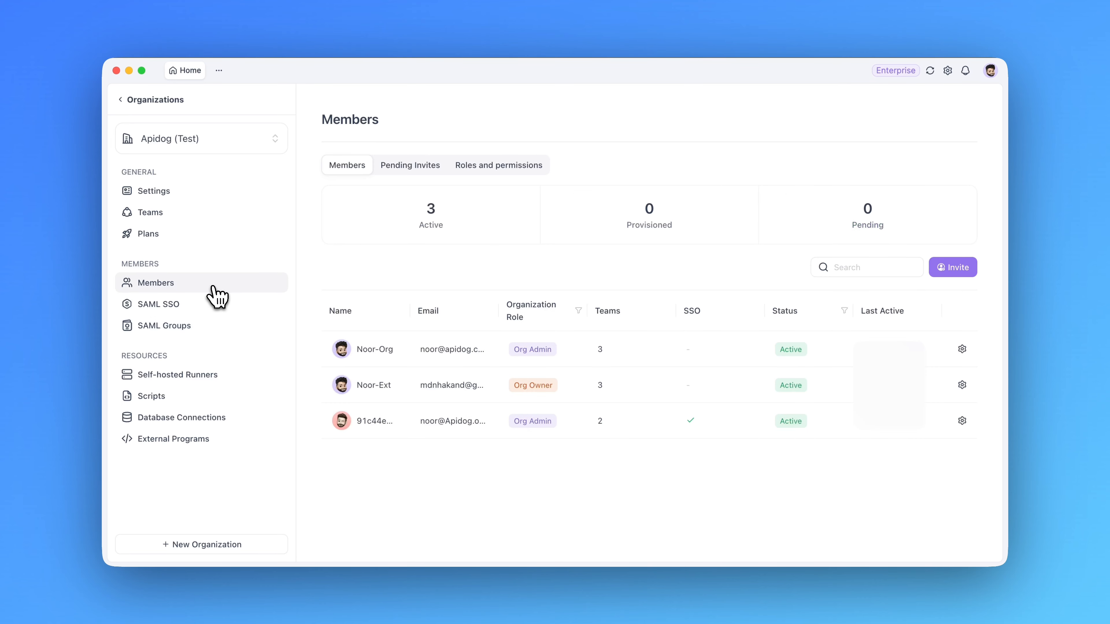
pyautogui.moveTo(340, 424)
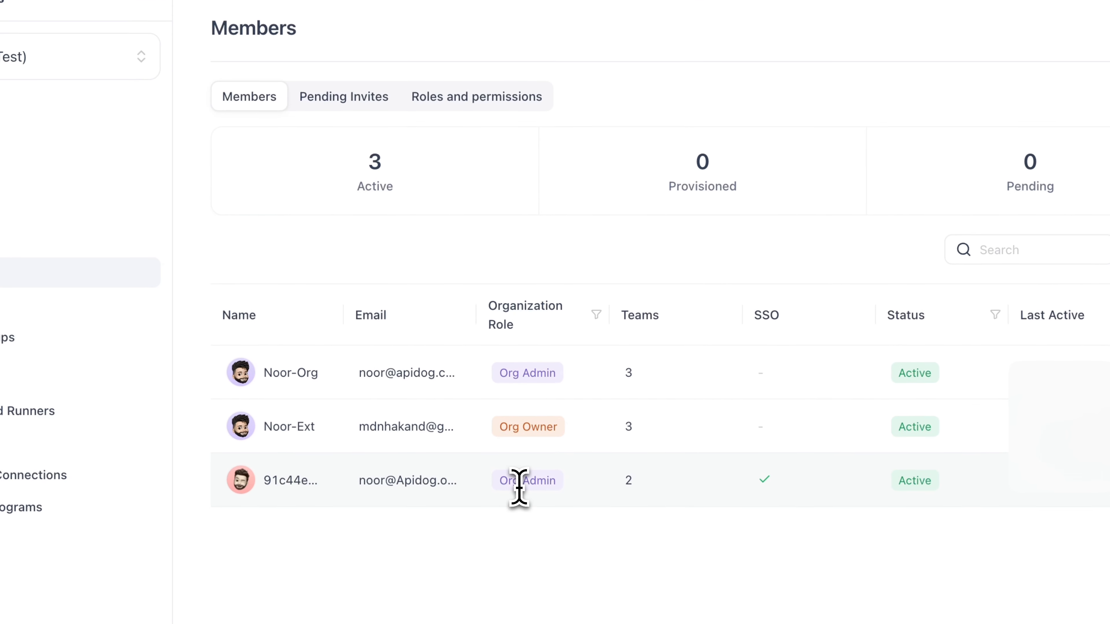
pyautogui.moveTo(499, 485); pyautogui.dragTo(555, 484)
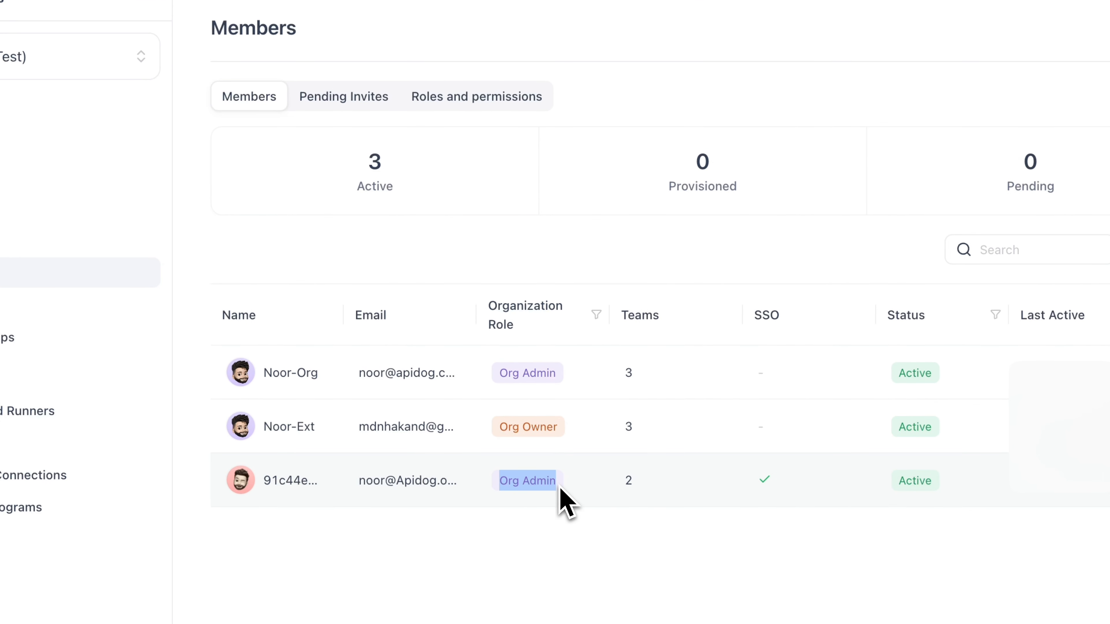
pyautogui.click(570, 497)
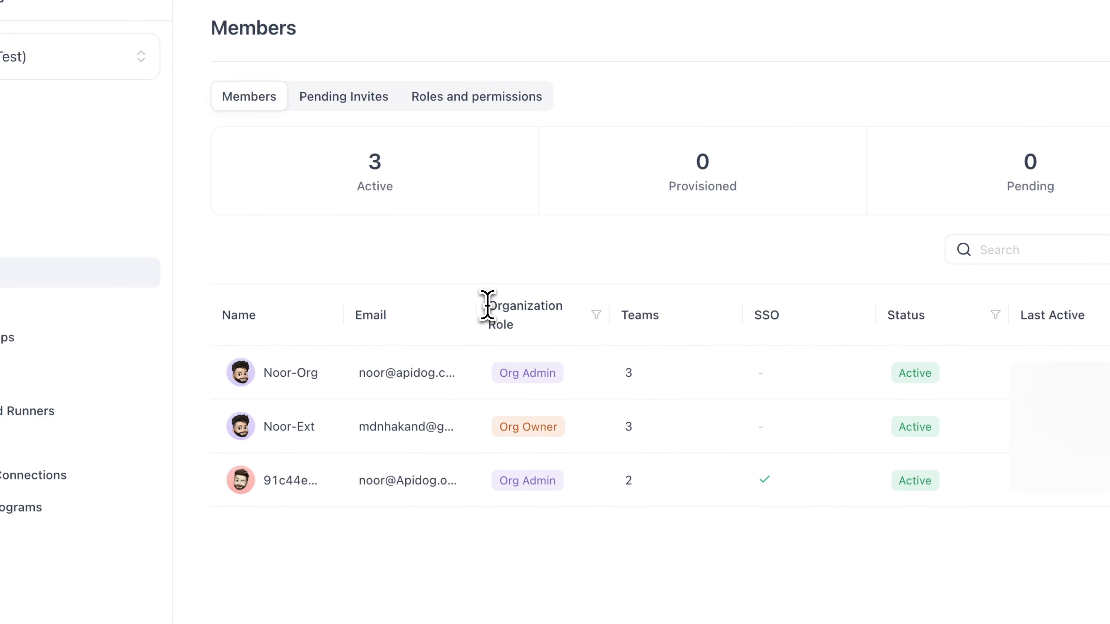
pyautogui.moveTo(488, 302); pyautogui.dragTo(566, 308)
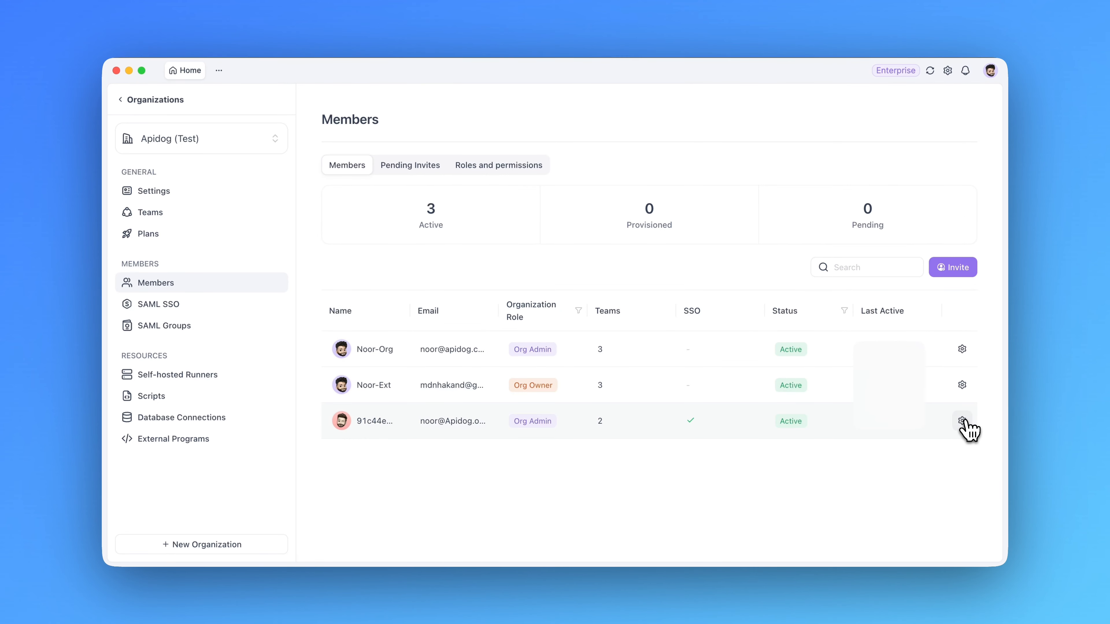
# - Open the SSO member's details, check the organization role and team roles, and save the details
pyautogui.click(962, 421)
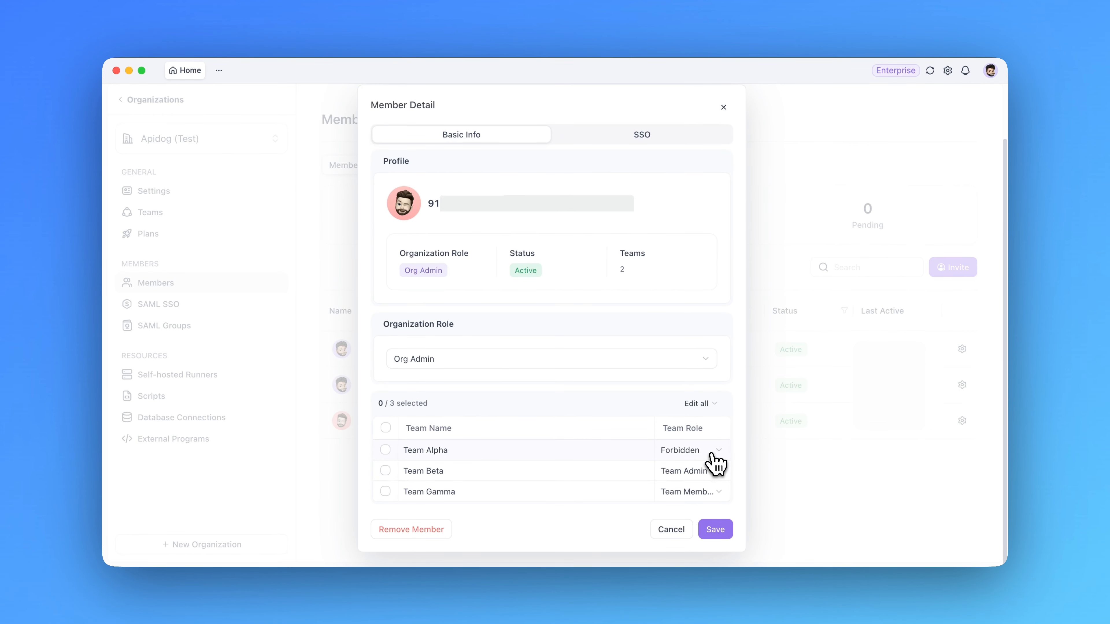
pyautogui.moveTo(396, 252); pyautogui.dragTo(477, 265)
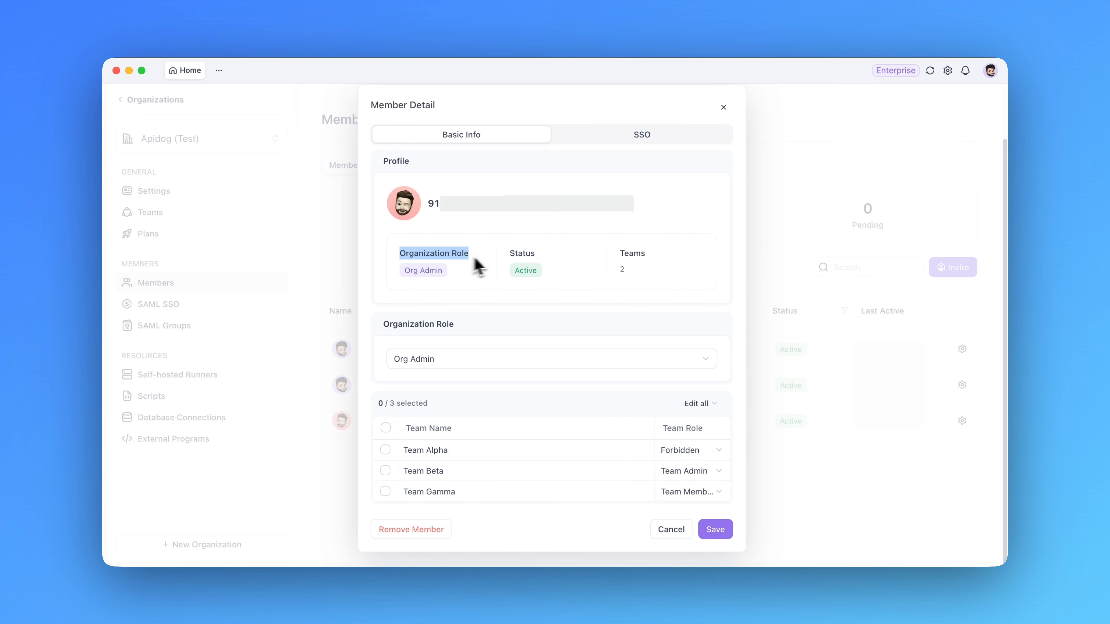
pyautogui.click(468, 273)
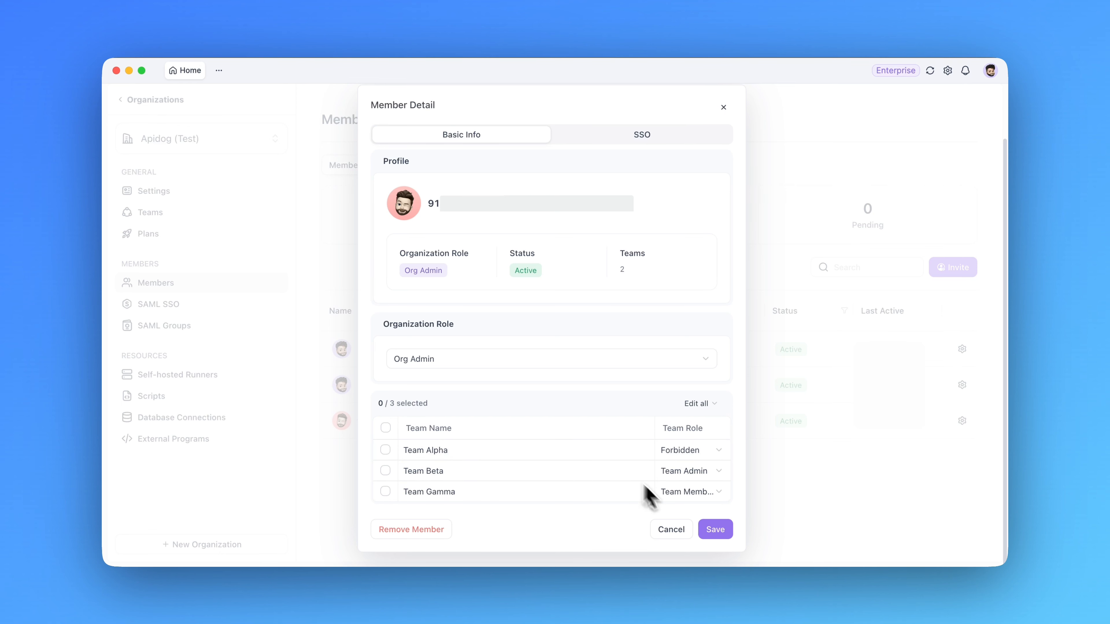
pyautogui.click(714, 530)
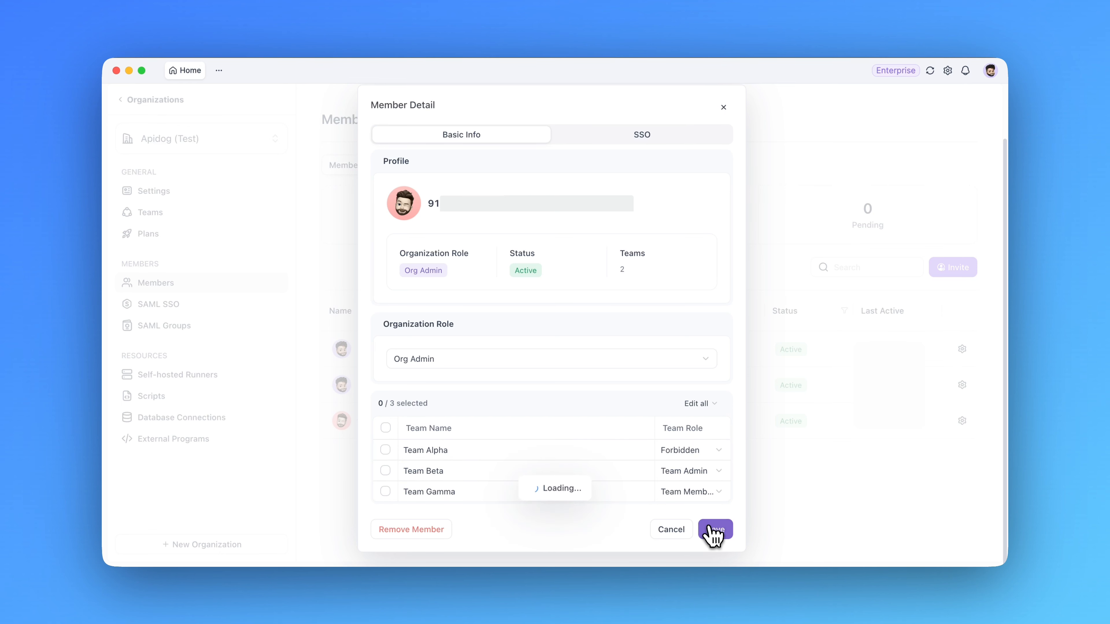